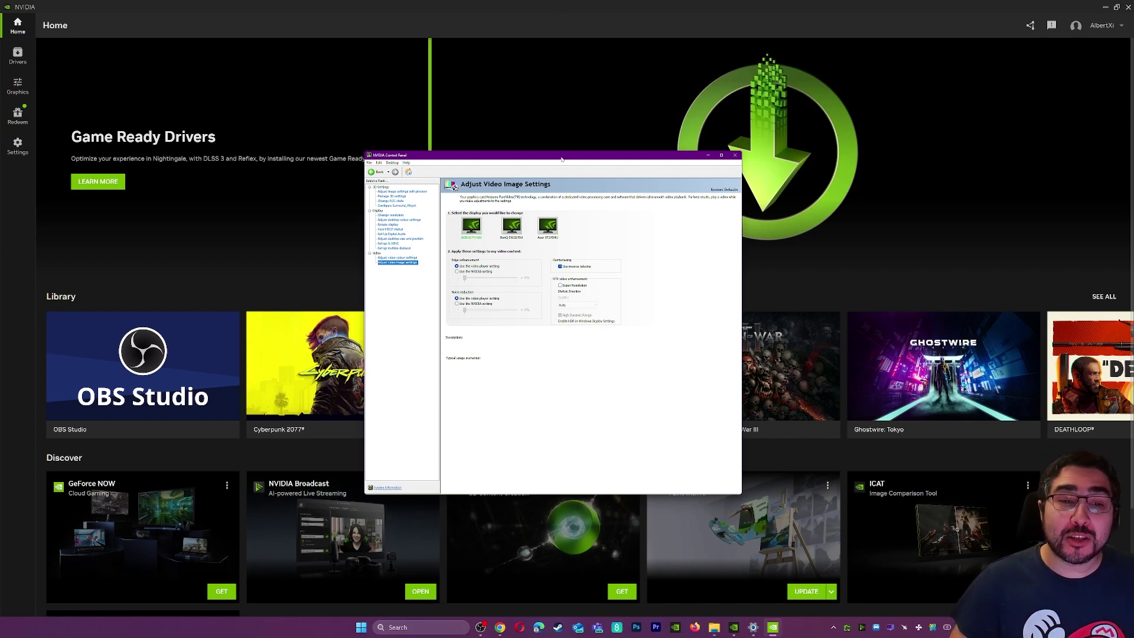
Step: Move the Control Panel window up and view the image settings, 3D, ECC, Surround, resolution and HDCP pages
{"action": "left_click_drag", "start_coordinate": [561, 159], "coordinate": [560, 150]}
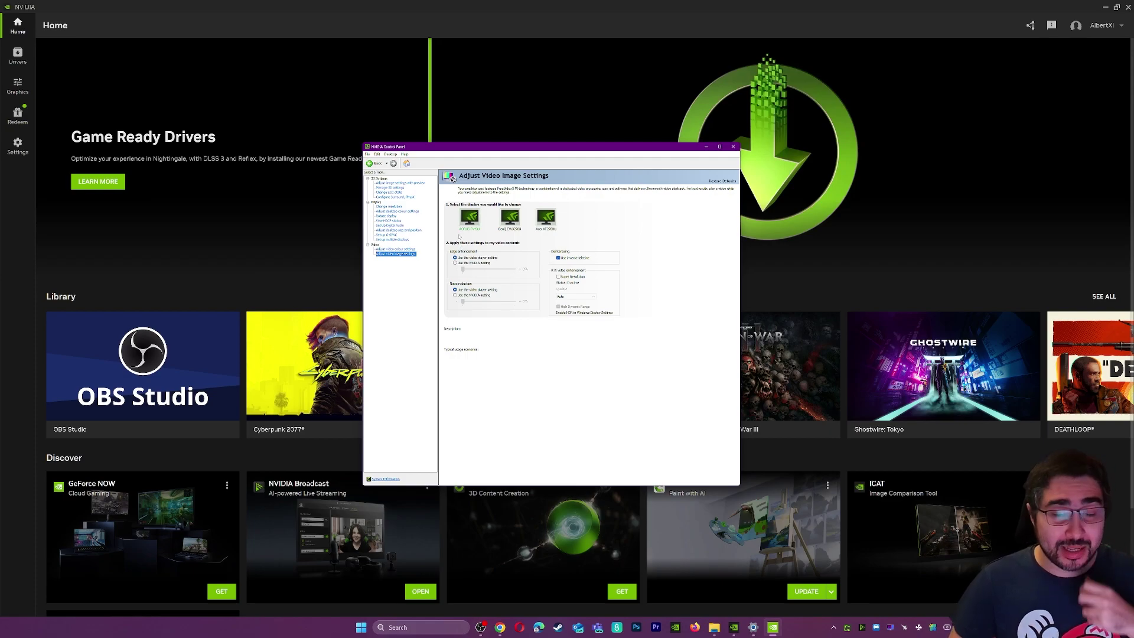
{"action": "left_click", "coordinate": [399, 183]}
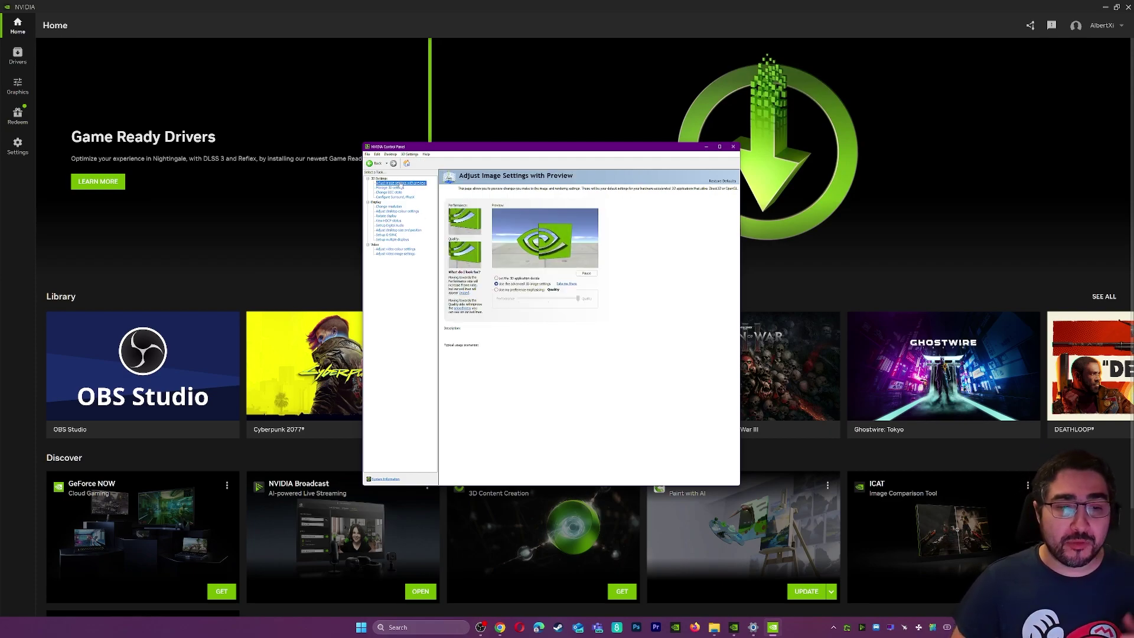
{"action": "left_click", "coordinate": [392, 188]}
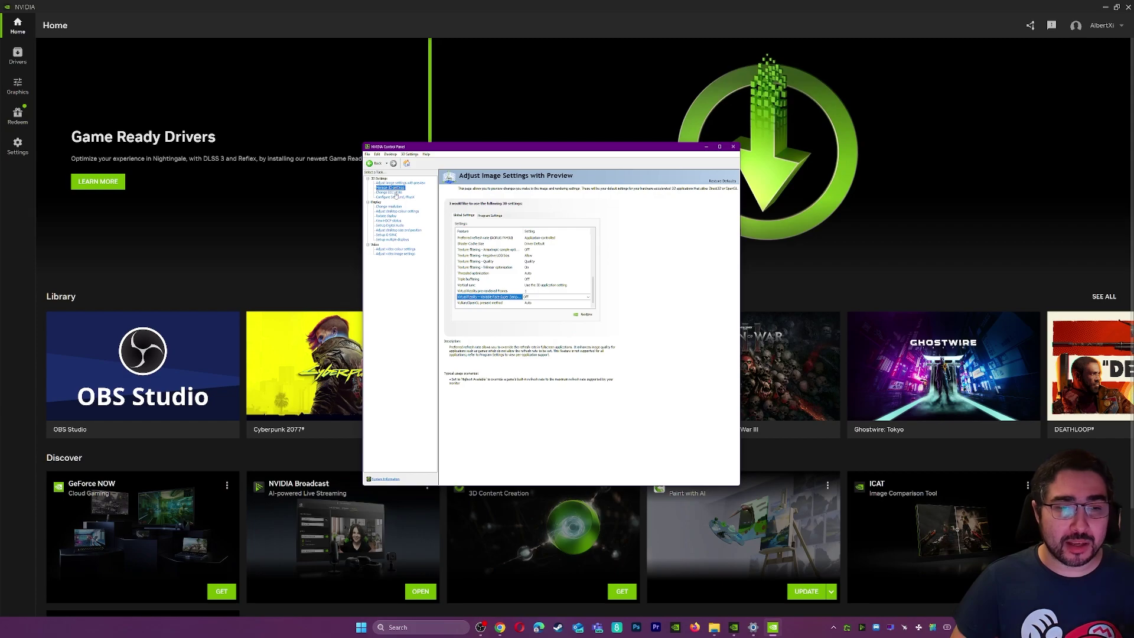
{"action": "left_click", "coordinate": [391, 192]}
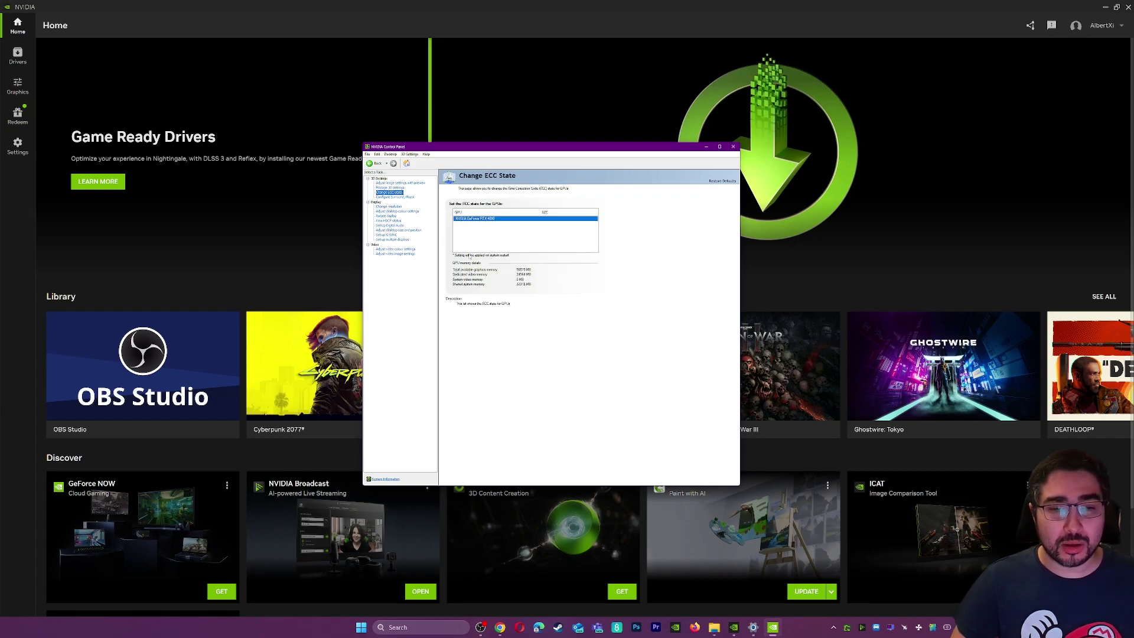
{"action": "left_click", "coordinate": [394, 197]}
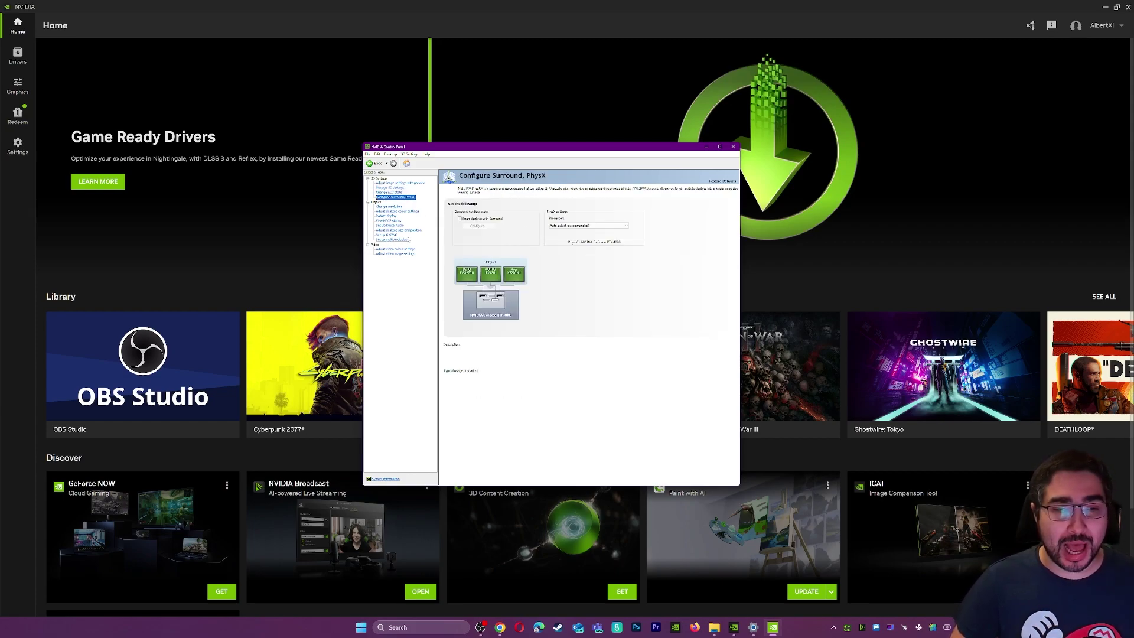
{"action": "left_click", "coordinate": [389, 206]}
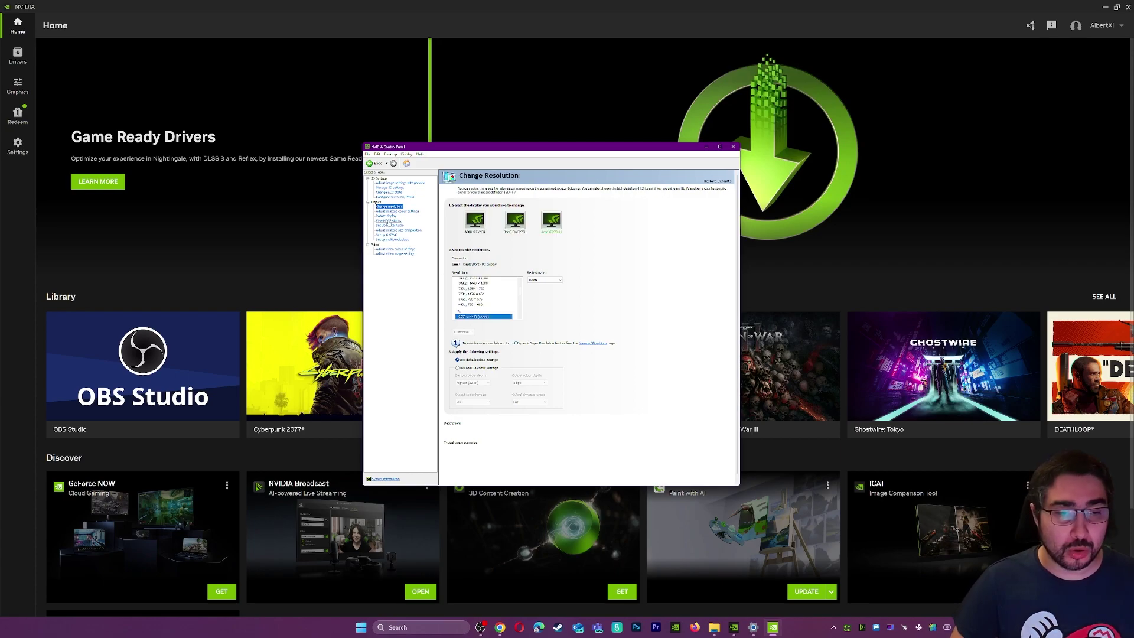
{"action": "left_click", "coordinate": [389, 221]}
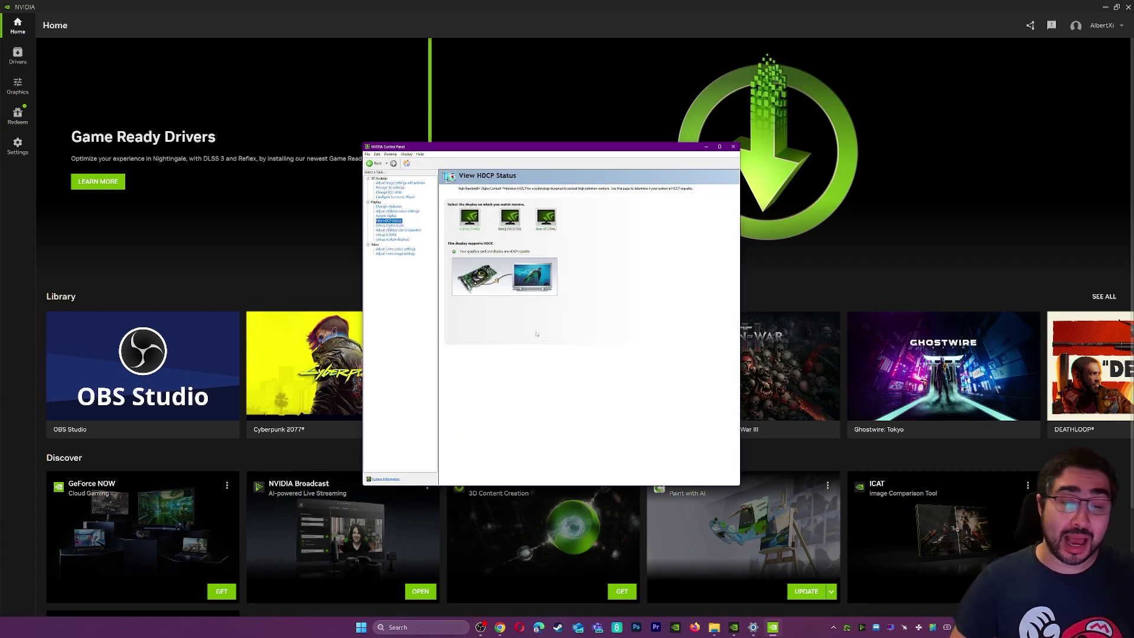
Step: View the desktop size, G-SYNC, multiple displays, and video image and colour pages
{"action": "left_click", "coordinate": [393, 231]}
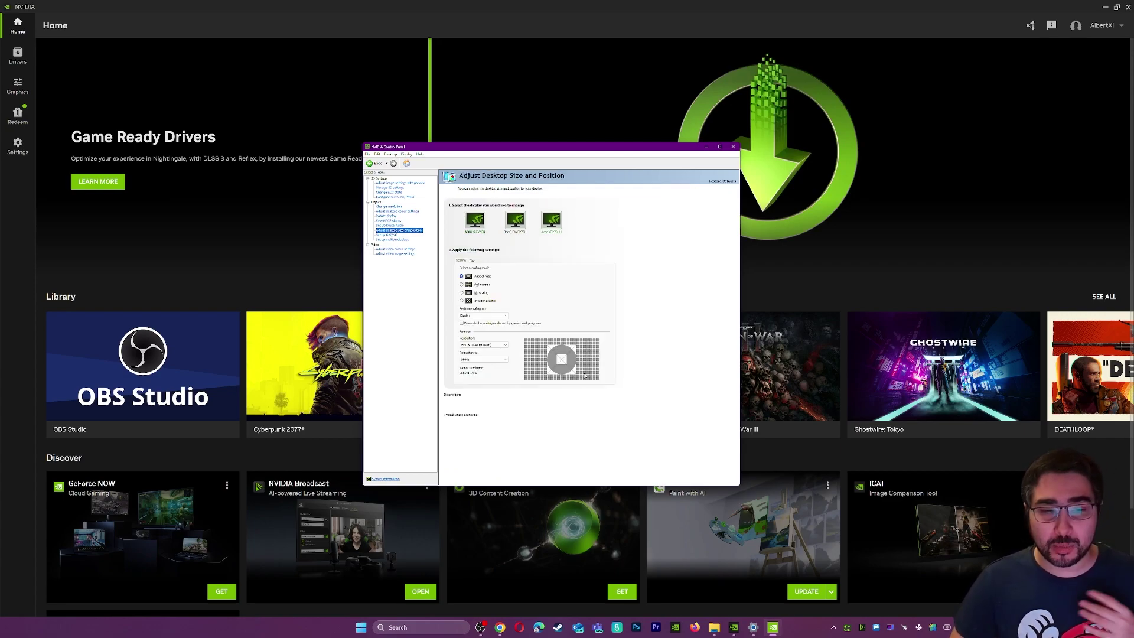
{"action": "left_click", "coordinate": [386, 235]}
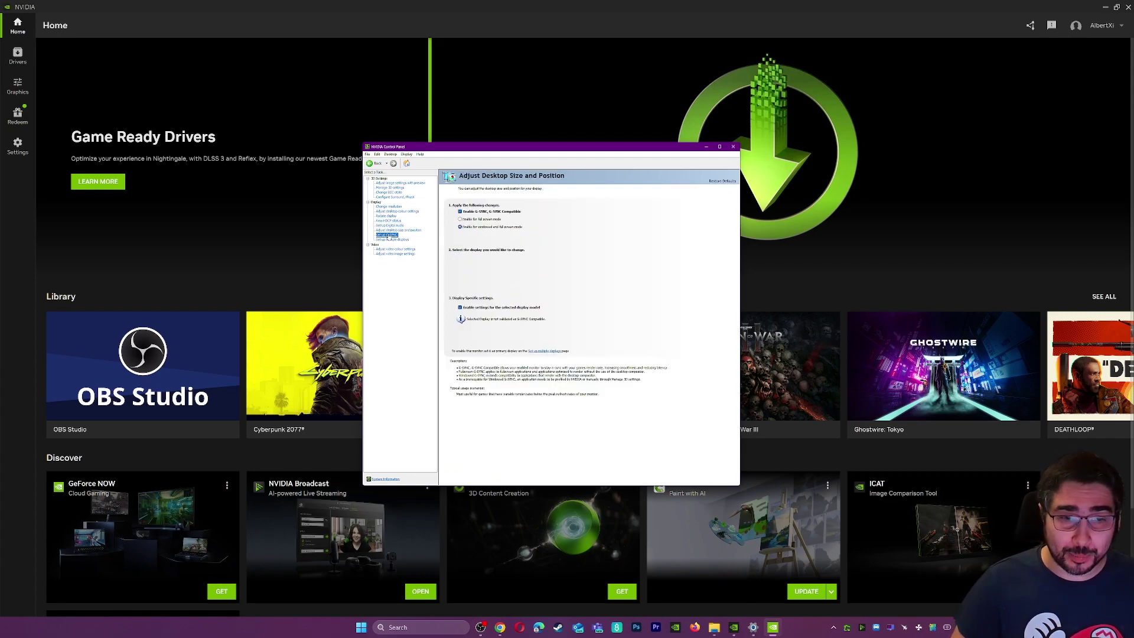
{"action": "left_click", "coordinate": [390, 240]}
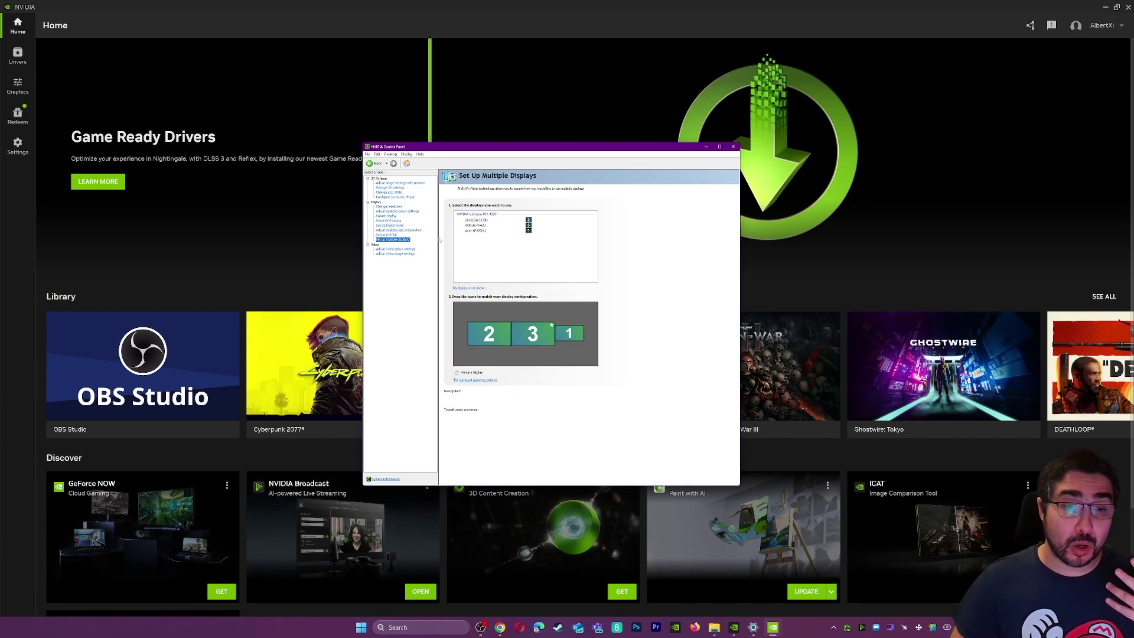
{"action": "left_click", "coordinate": [403, 253]}
{"action": "left_click", "coordinate": [396, 249]}
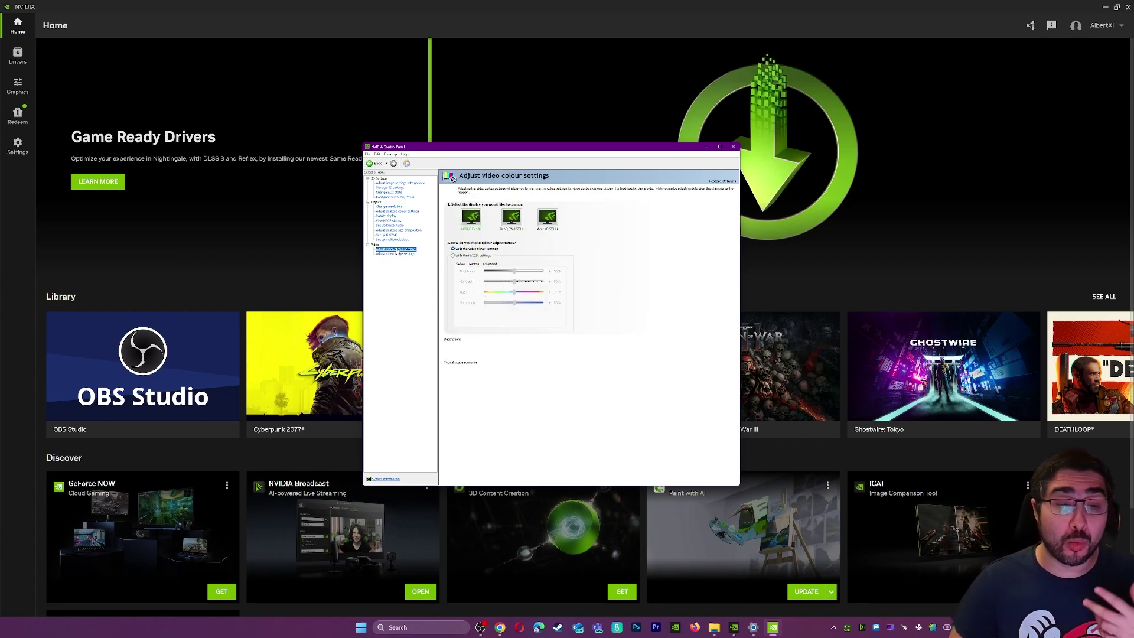
{"action": "left_click", "coordinate": [391, 235]}
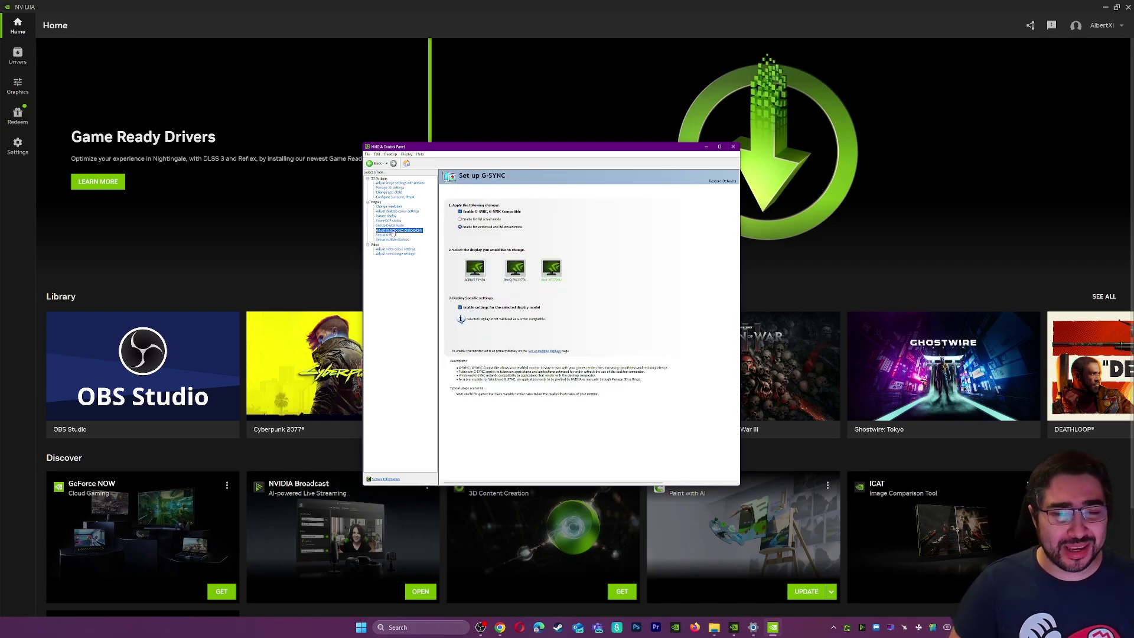
Step: Return to Manage 3D settings and check the preferred refresh rate options, leaving it Application-controlled
{"action": "left_click", "coordinate": [392, 187]}
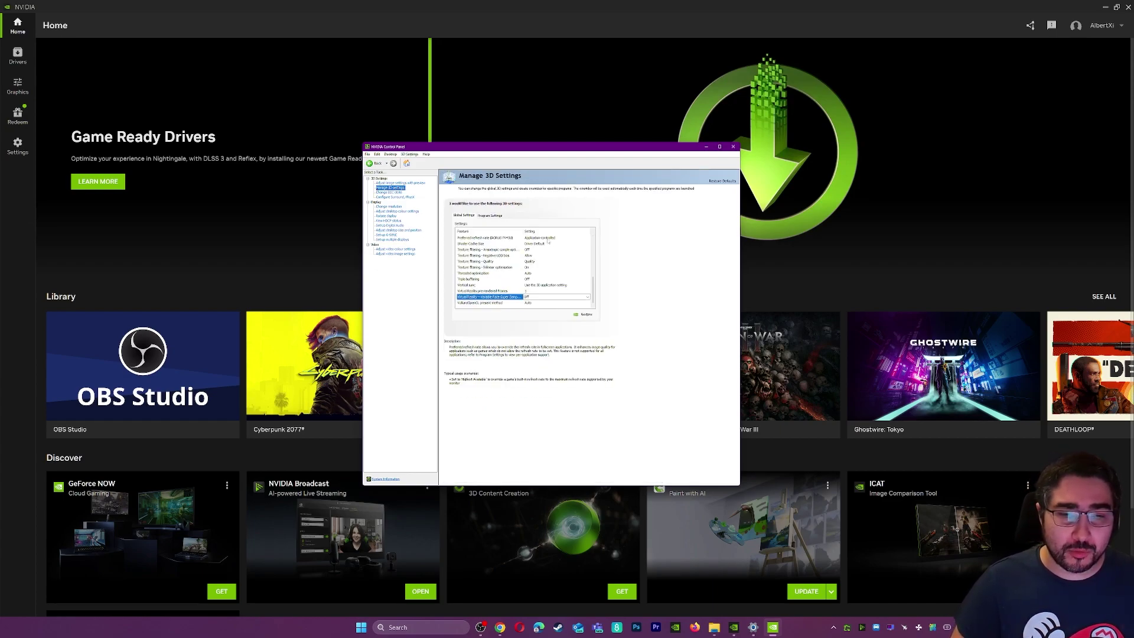
{"action": "left_click", "coordinate": [558, 238]}
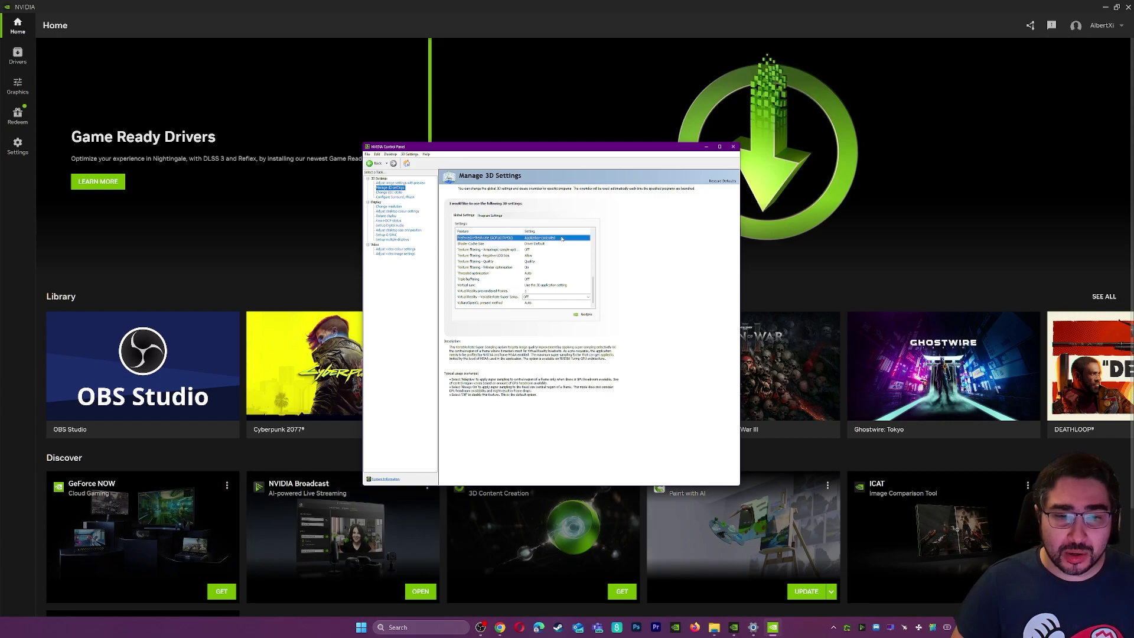
{"action": "left_click", "coordinate": [562, 238]}
{"action": "left_click", "coordinate": [672, 240]}
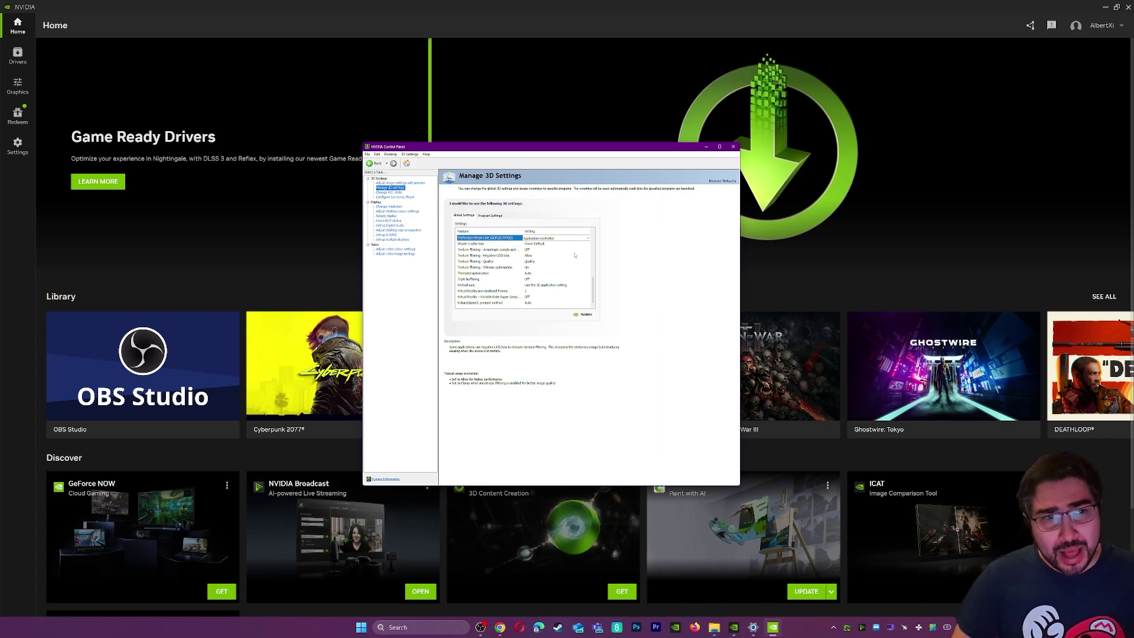
Step: Bring the NVIDIA App window in front of the Control Panel
{"action": "left_click", "coordinate": [540, 17]}
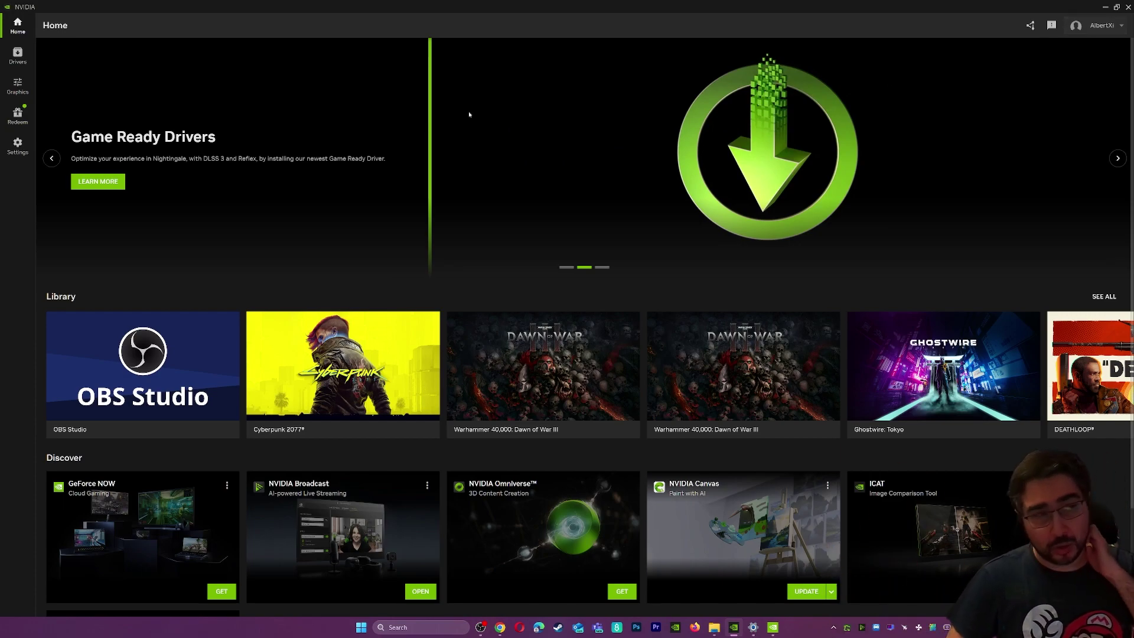
Step: Cycle the Home banner past the Call of Duty reward to the NVIDIA App slide
{"action": "left_click", "coordinate": [52, 158]}
{"action": "left_click", "coordinate": [1117, 158]}
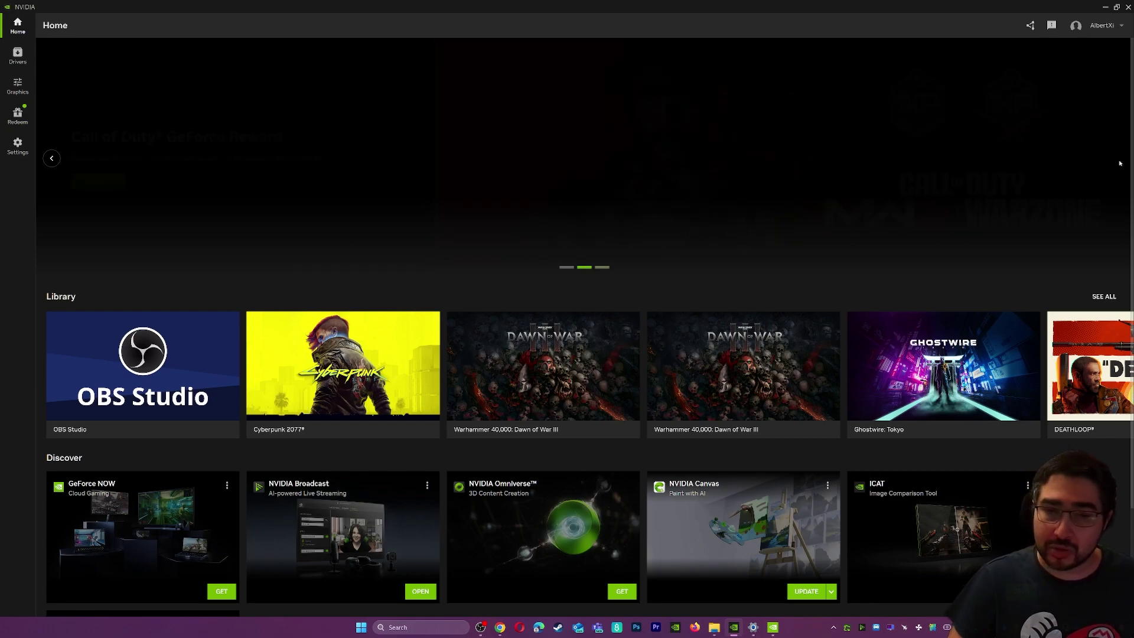
{"action": "left_click", "coordinate": [51, 158]}
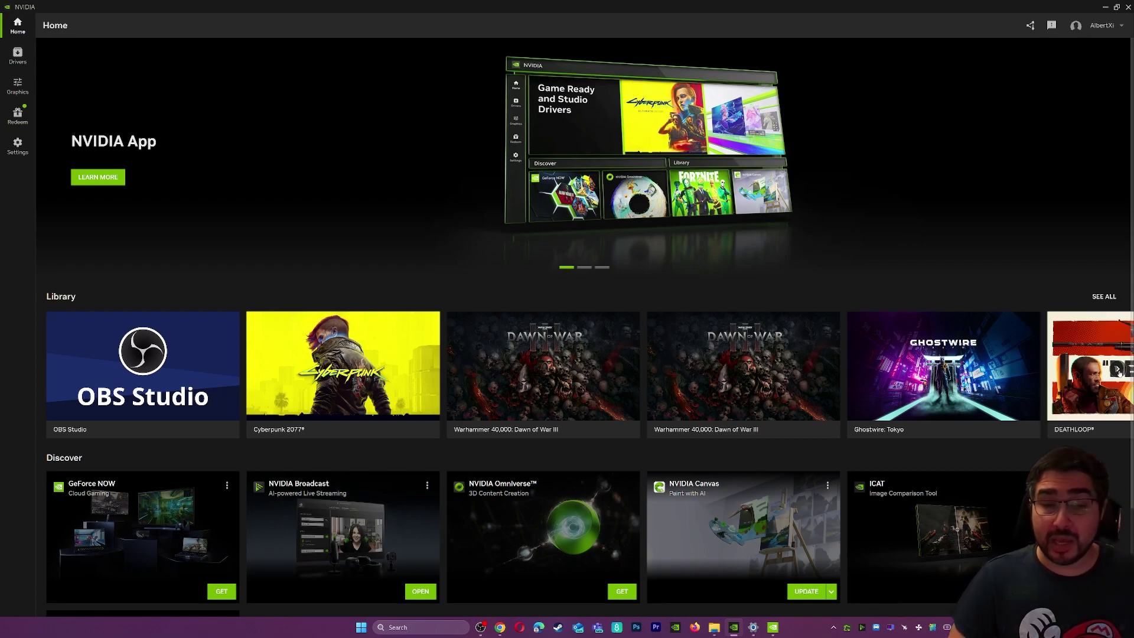
Step: Page the Library row right to Quake II RTX, then back to OBS Studio
{"action": "left_click", "coordinate": [1118, 371]}
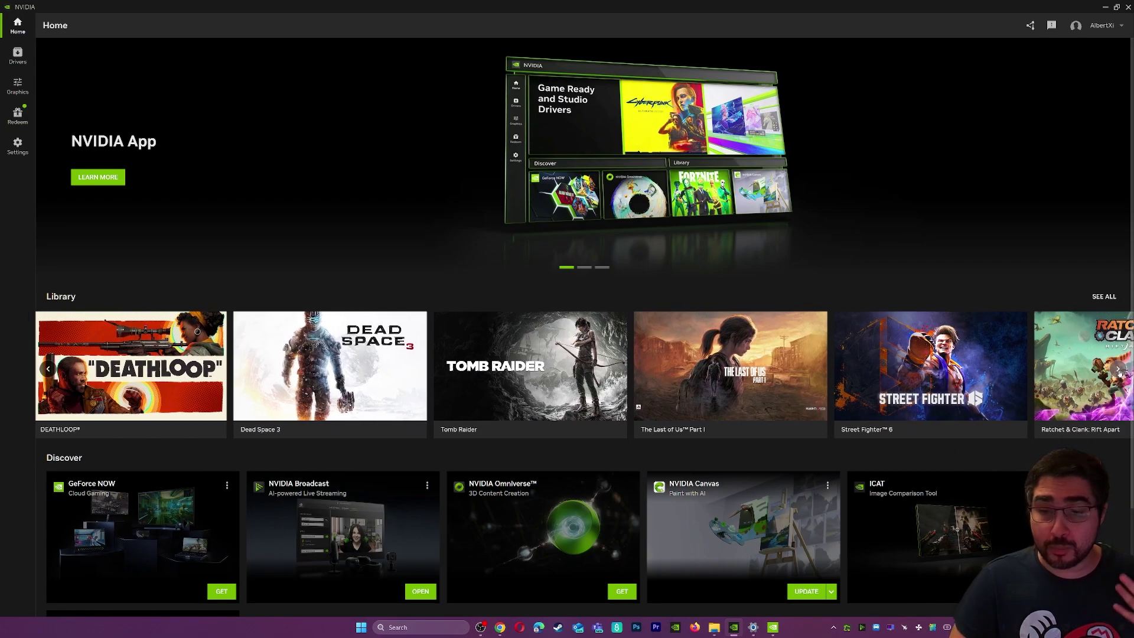
{"action": "left_click", "coordinate": [1117, 371]}
{"action": "left_click", "coordinate": [1117, 370]}
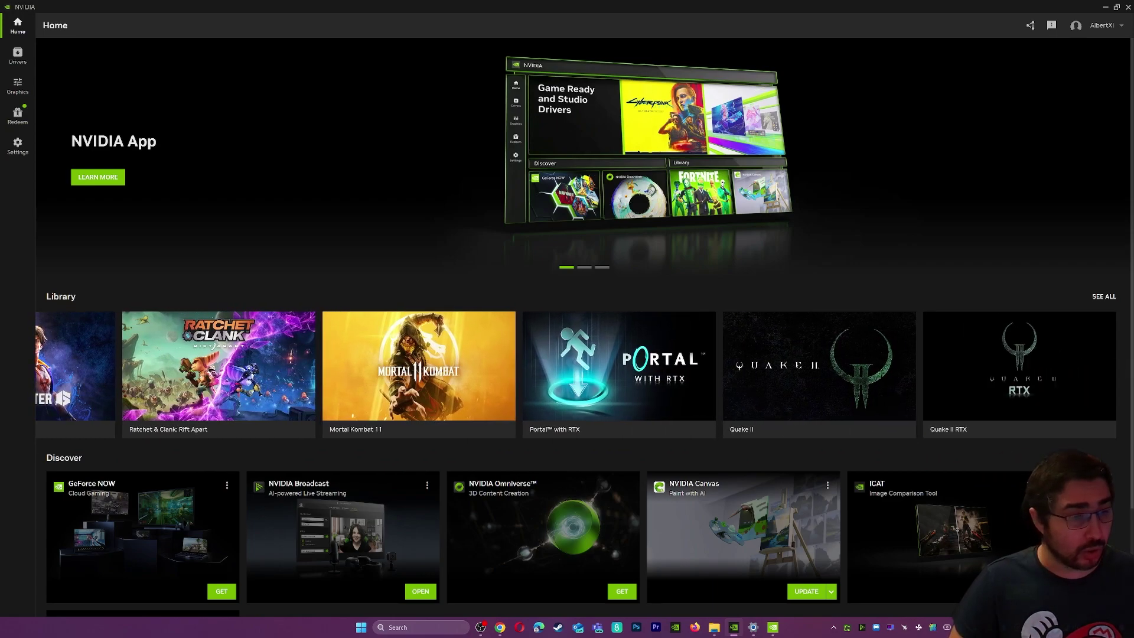
{"action": "left_click", "coordinate": [50, 370]}
{"action": "left_click", "coordinate": [50, 370]}
{"action": "left_click", "coordinate": [50, 370]}
{"action": "mouse_move", "coordinate": [292, 381]}
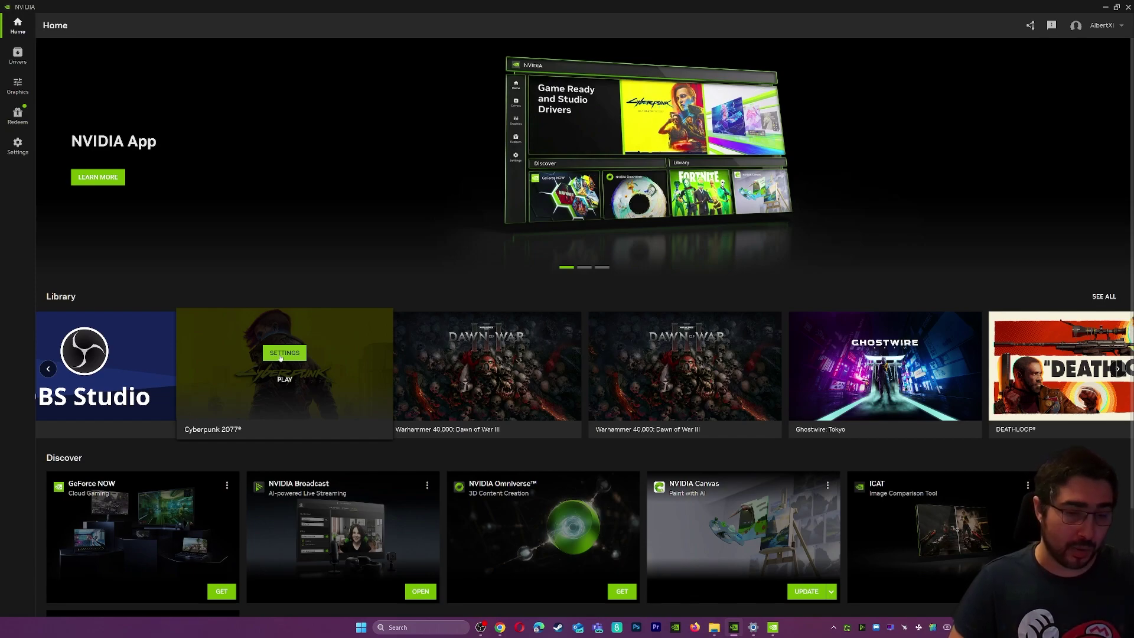
Step: Browse the Discover cards on Home, then open Drivers showing Game Ready Driver 551.61
{"action": "scroll", "coordinate": [281, 358], "scroll_direction": "down", "scroll_amount": 3}
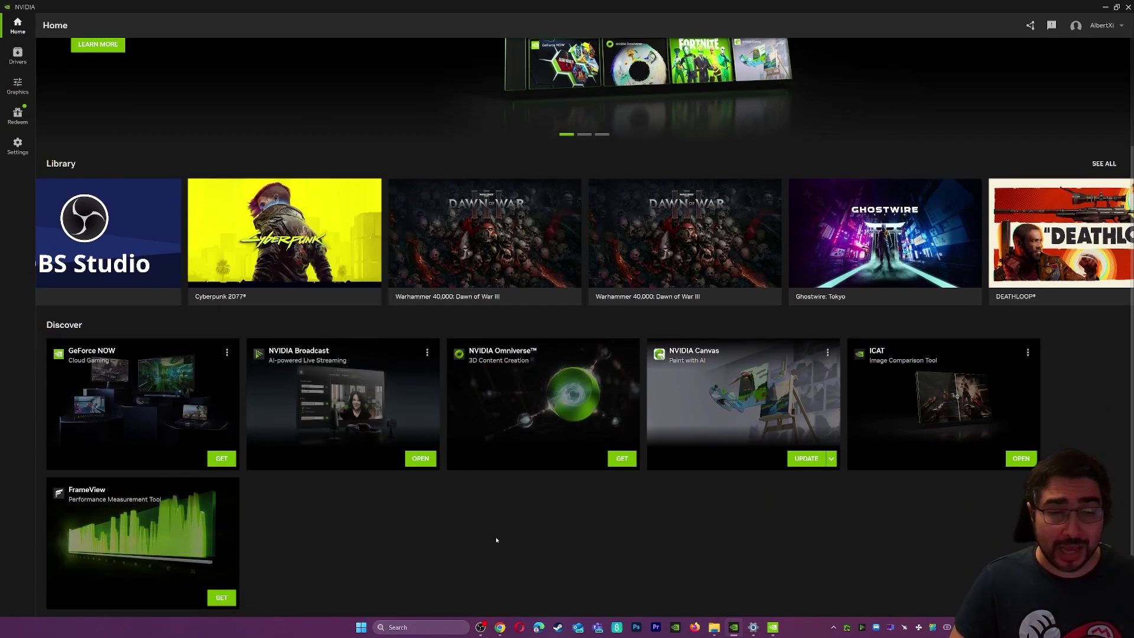
{"action": "mouse_move", "coordinate": [127, 394]}
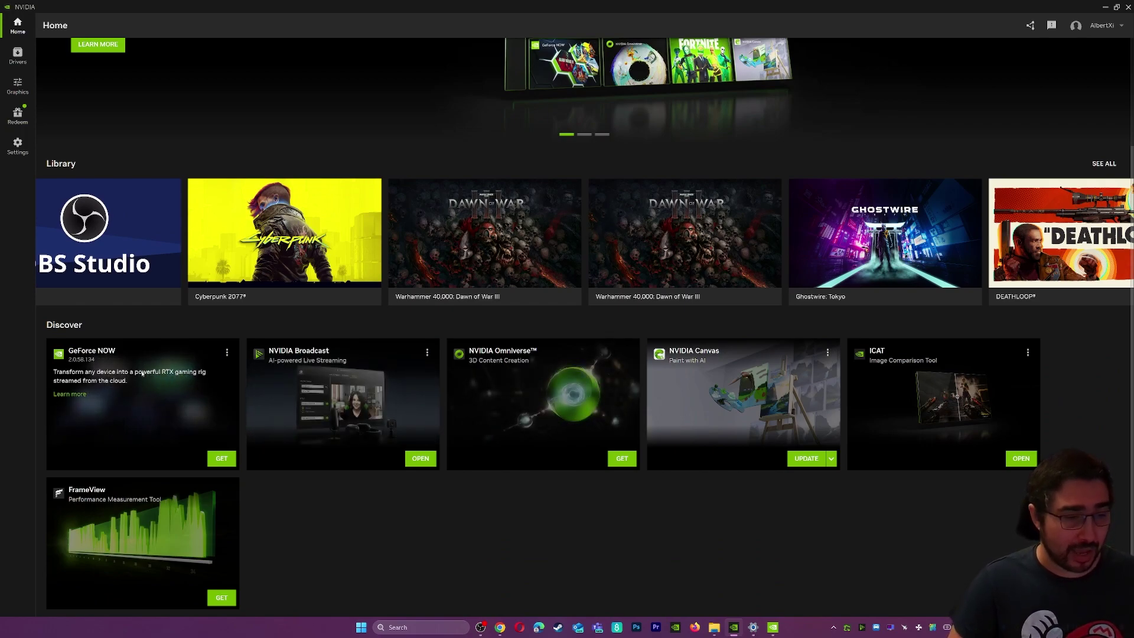
{"action": "mouse_move", "coordinate": [953, 409]}
{"action": "mouse_move", "coordinate": [160, 385]}
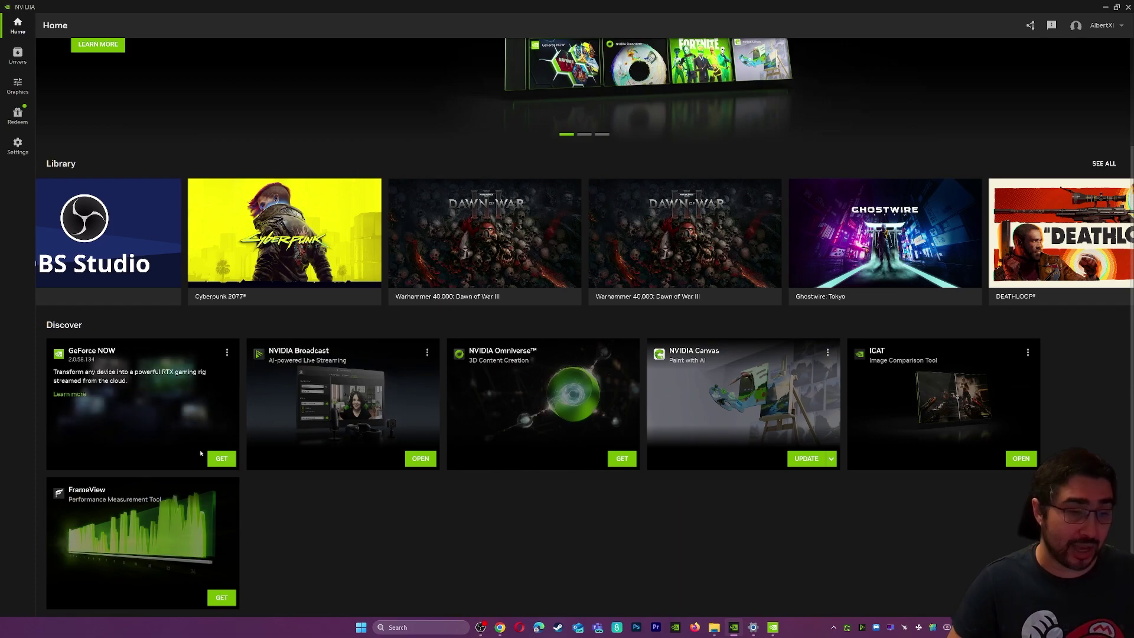
{"action": "mouse_move", "coordinate": [372, 395]}
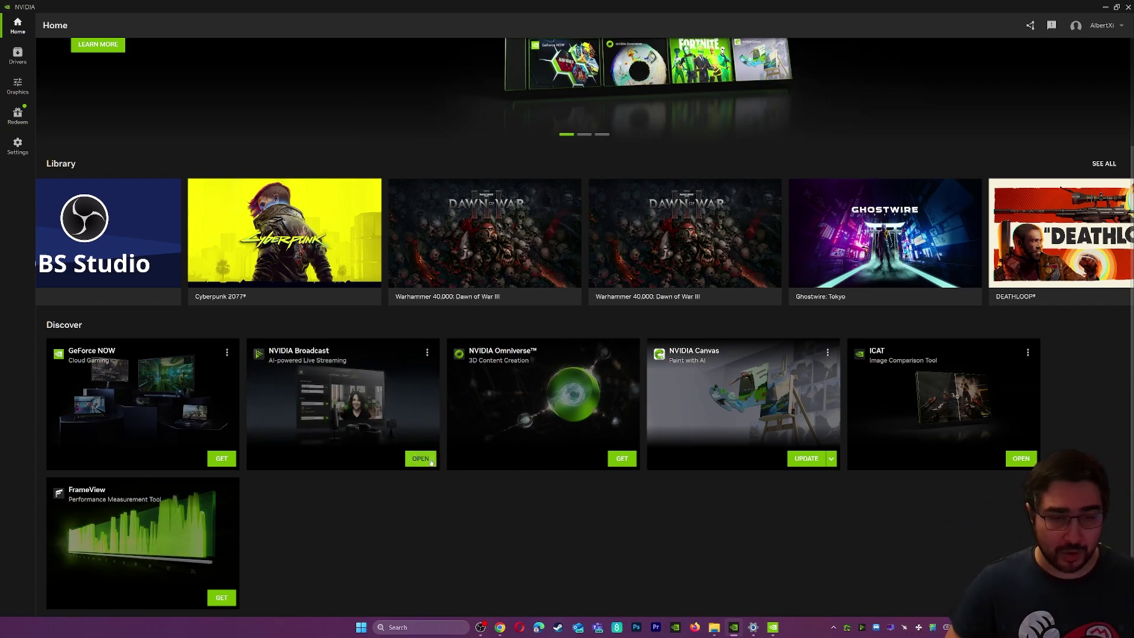
{"action": "mouse_move", "coordinate": [604, 383]}
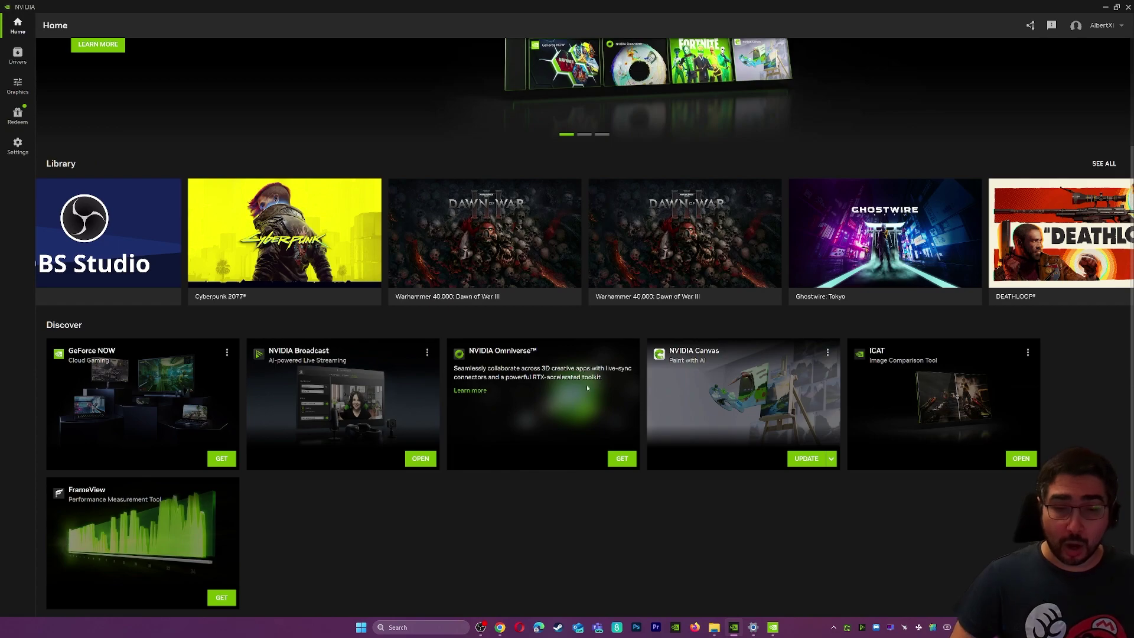
{"action": "mouse_move", "coordinate": [797, 419]}
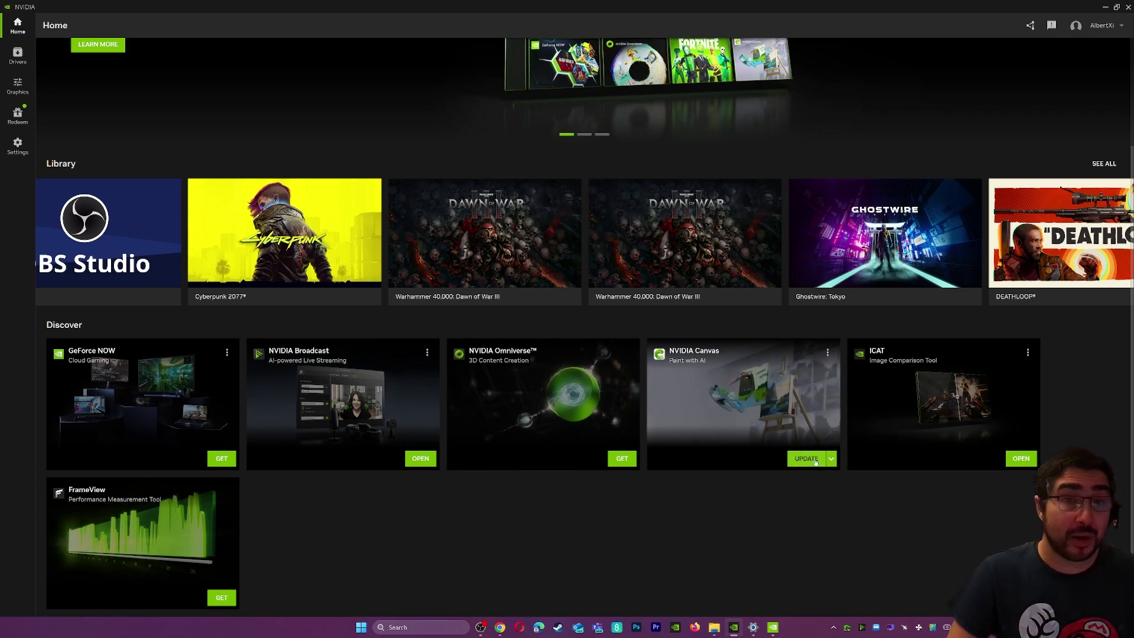
{"action": "mouse_move", "coordinate": [824, 438]}
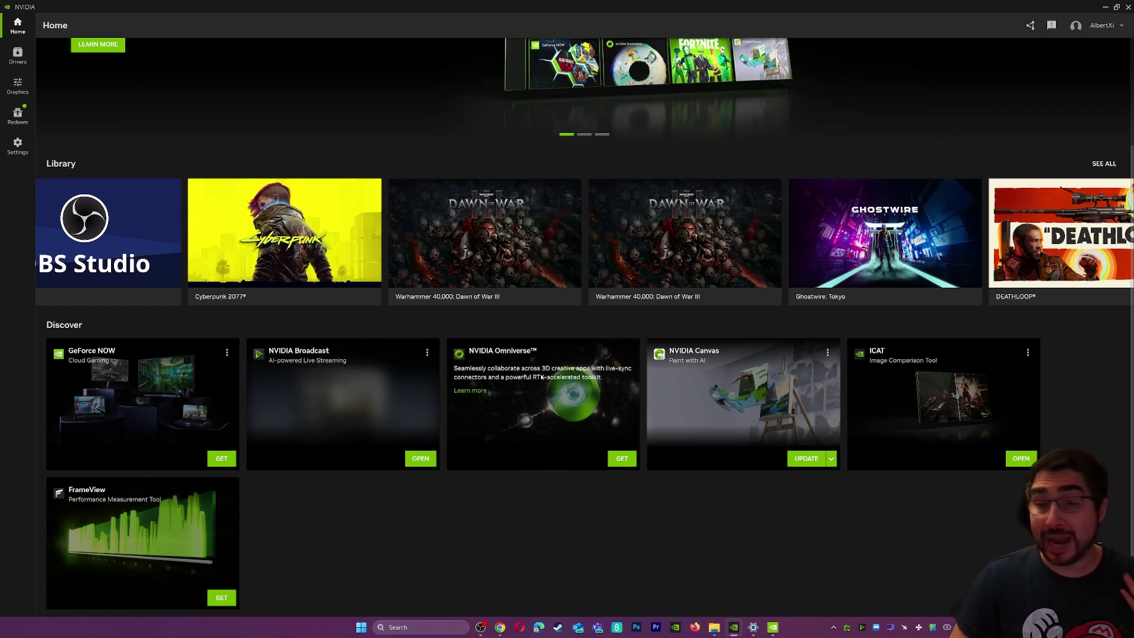
{"action": "mouse_move", "coordinate": [703, 416]}
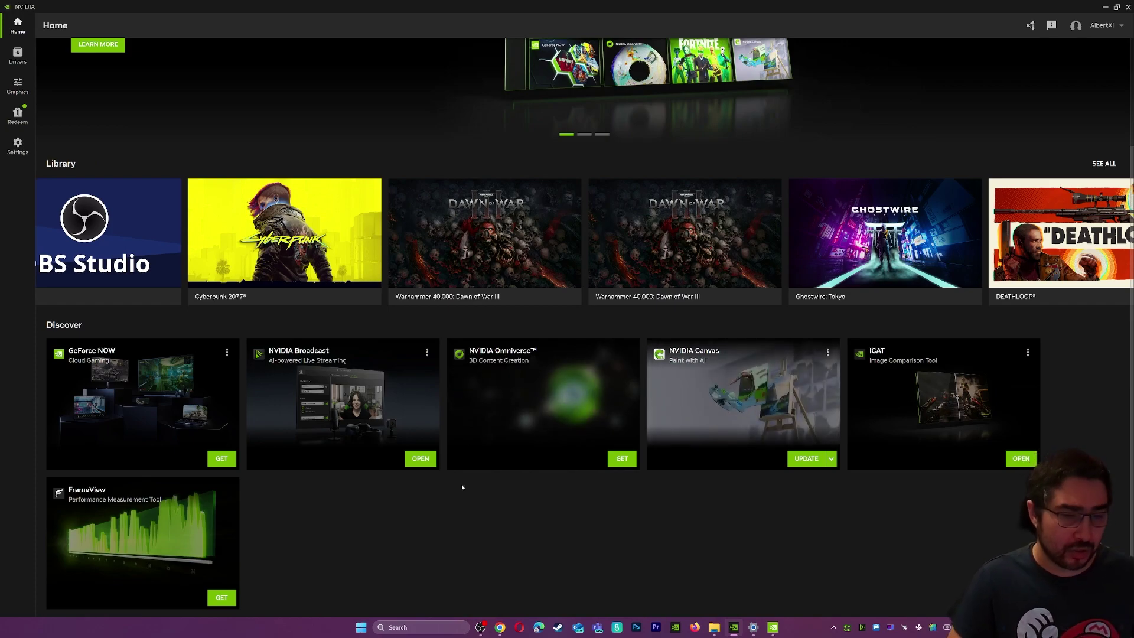
{"action": "scroll", "coordinate": [477, 490], "scroll_direction": "up", "scroll_amount": 2}
{"action": "left_click", "coordinate": [18, 56]}
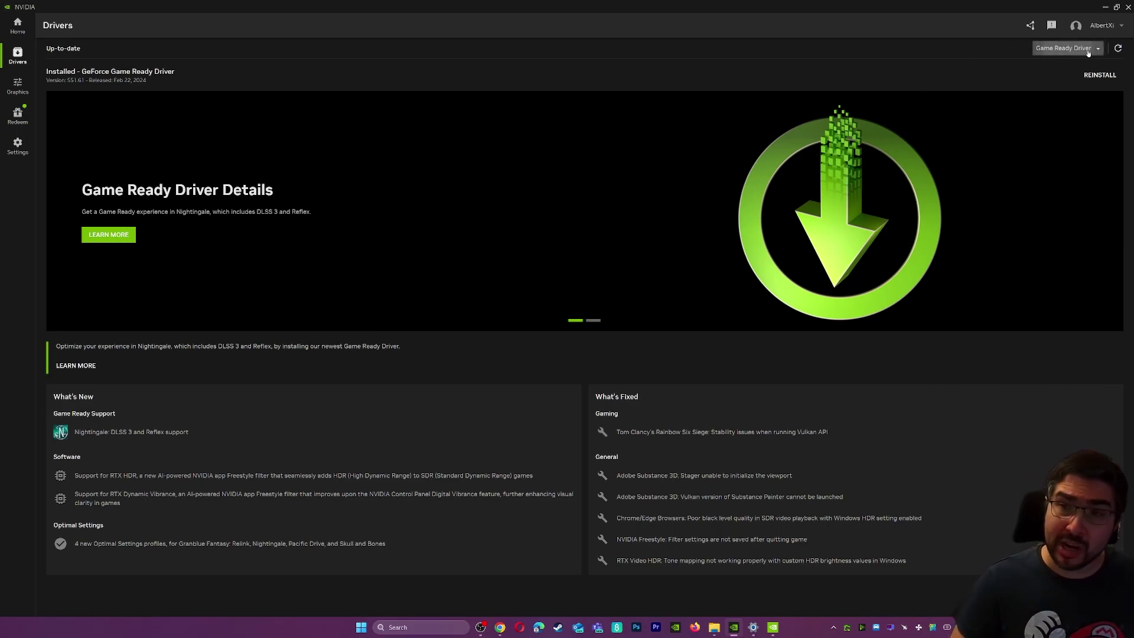
{"action": "left_click", "coordinate": [1067, 48]}
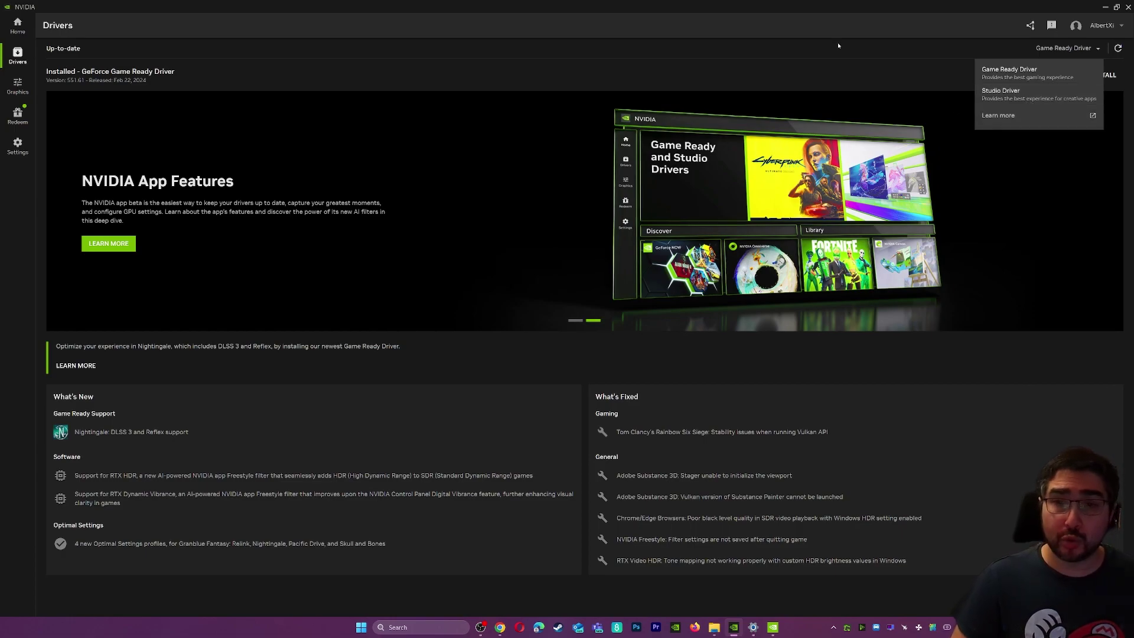
{"action": "left_click", "coordinate": [850, 53]}
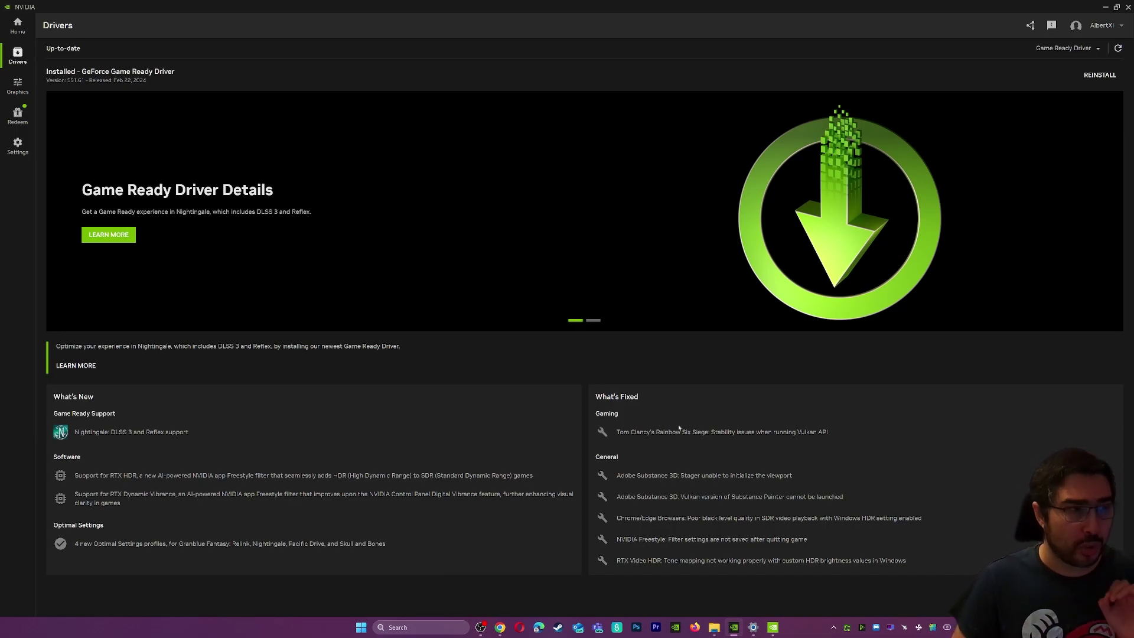
Step: Open Graphics and scroll through OBS Studio's program settings in the 76-program list
{"action": "left_click", "coordinate": [17, 84]}
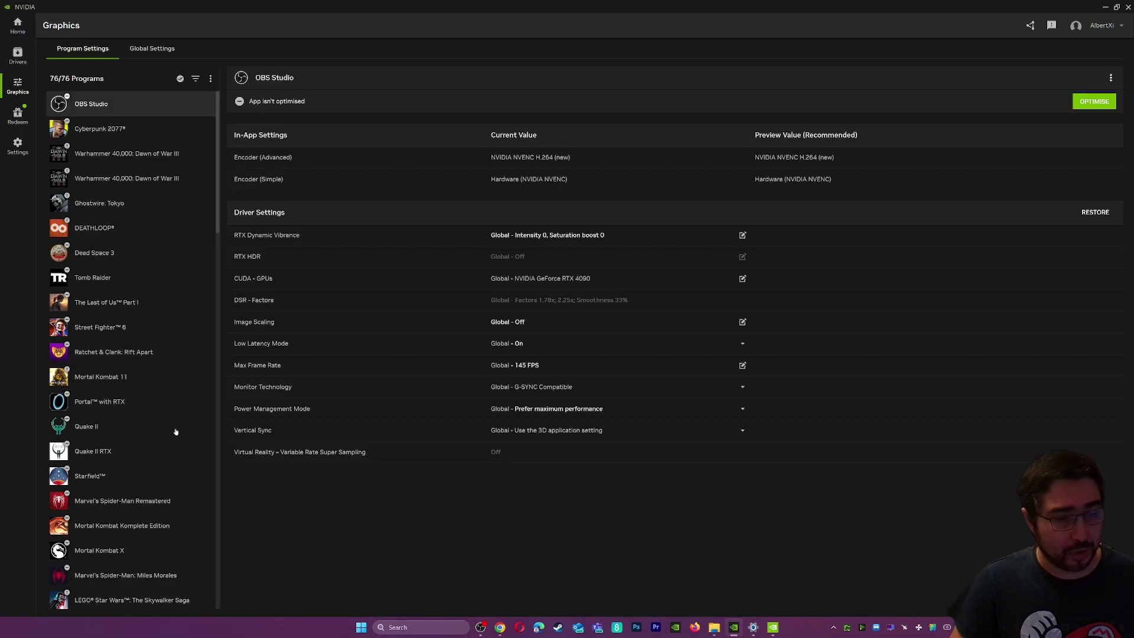
{"action": "scroll", "coordinate": [148, 425], "scroll_direction": "down", "scroll_amount": 15}
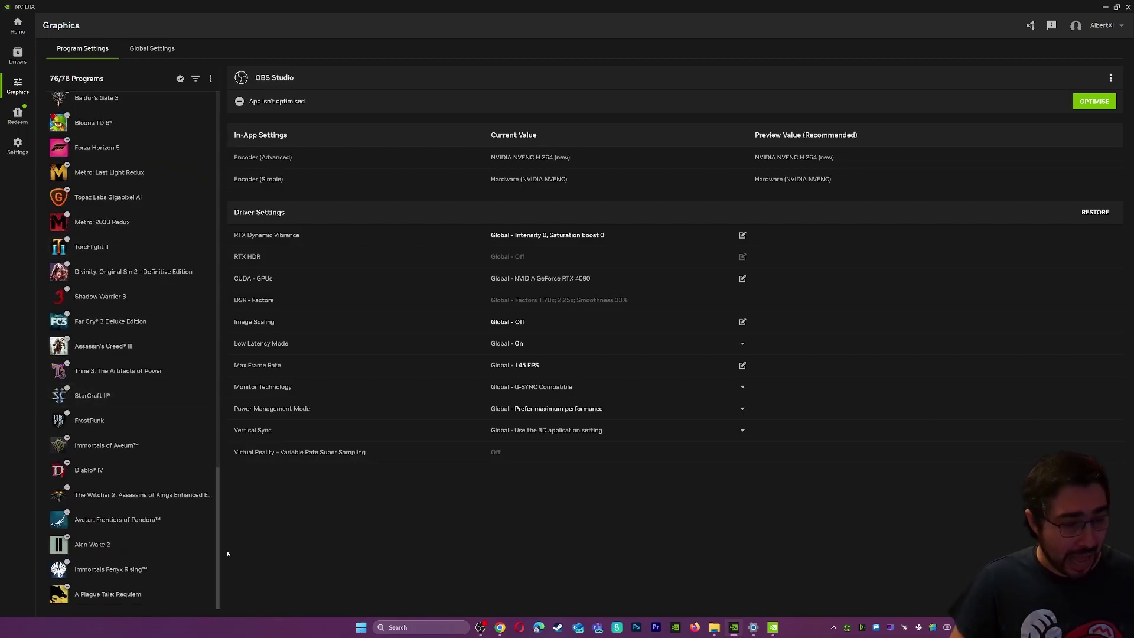
{"action": "scroll", "coordinate": [185, 235], "scroll_direction": "up", "scroll_amount": 15}
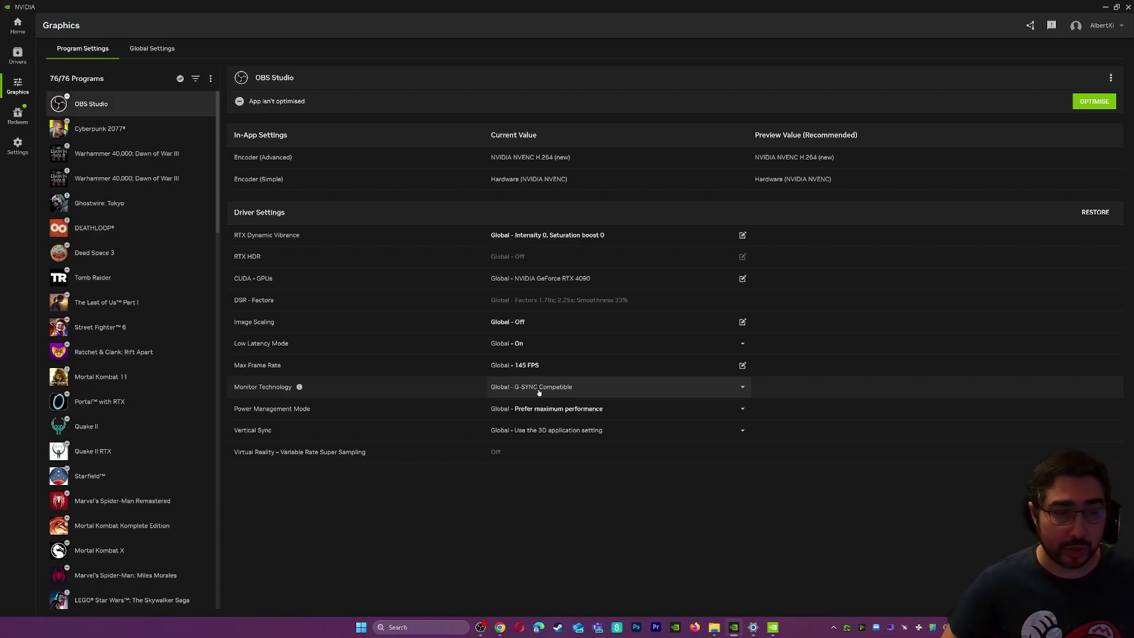
Step: Select Cyberpunk 2077 and review its ray-tracing and driver settings, including the 145 FPS cap
{"action": "left_click", "coordinate": [103, 128]}
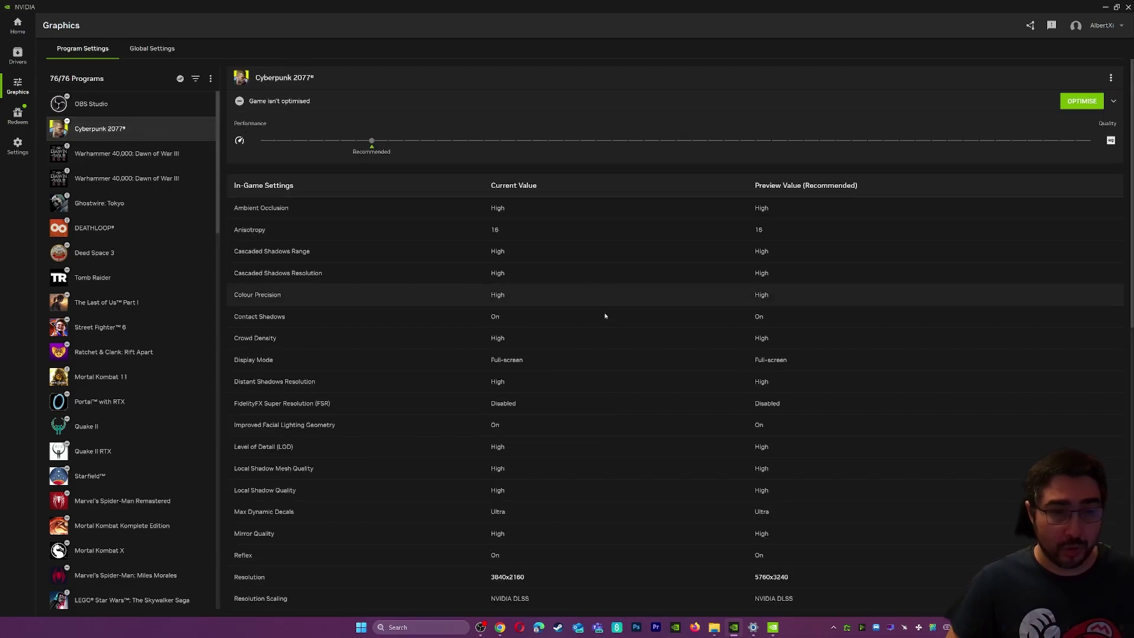
{"action": "scroll", "coordinate": [638, 310], "scroll_direction": "down", "scroll_amount": 1}
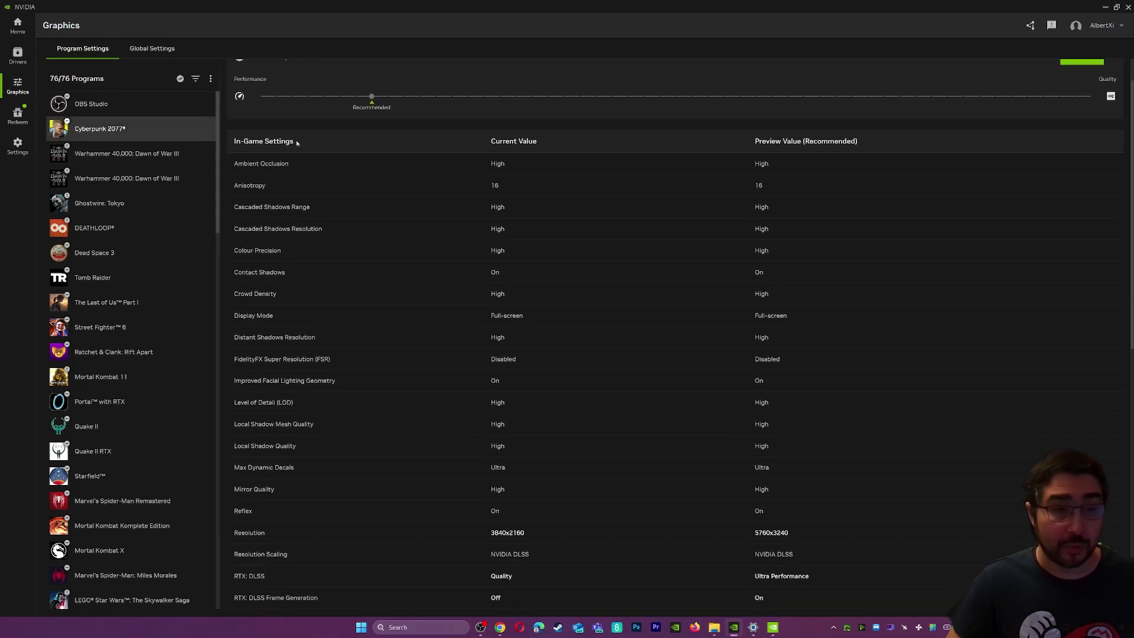
{"action": "scroll", "coordinate": [454, 219], "scroll_direction": "up", "scroll_amount": 1}
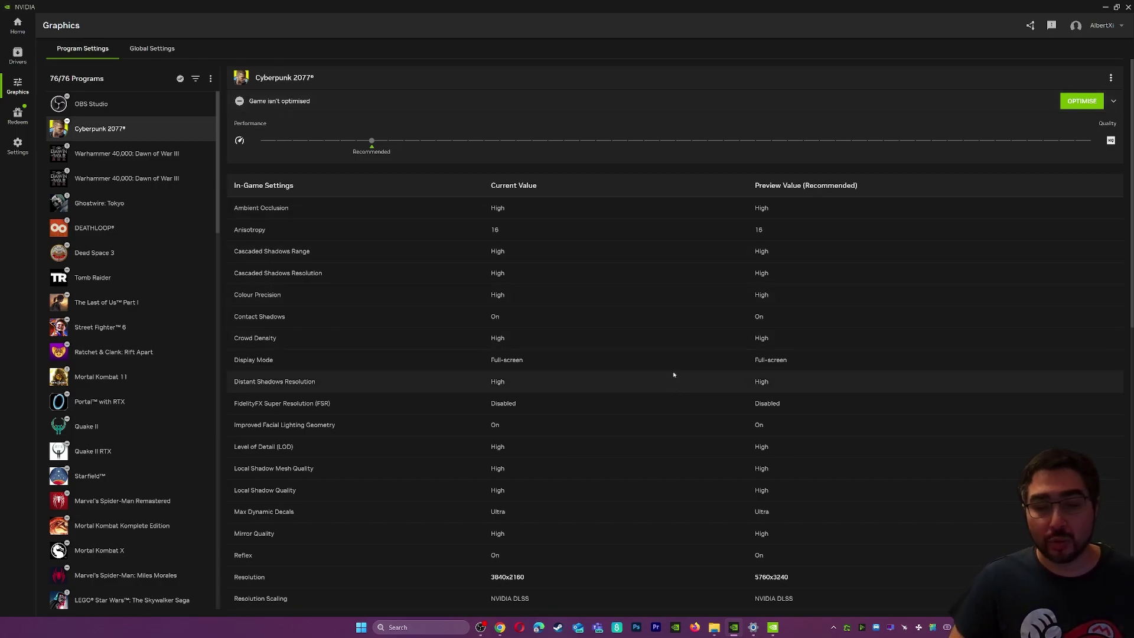
{"action": "scroll", "coordinate": [673, 374], "scroll_direction": "down", "scroll_amount": 10}
{"action": "scroll", "coordinate": [616, 324], "scroll_direction": "up", "scroll_amount": 6}
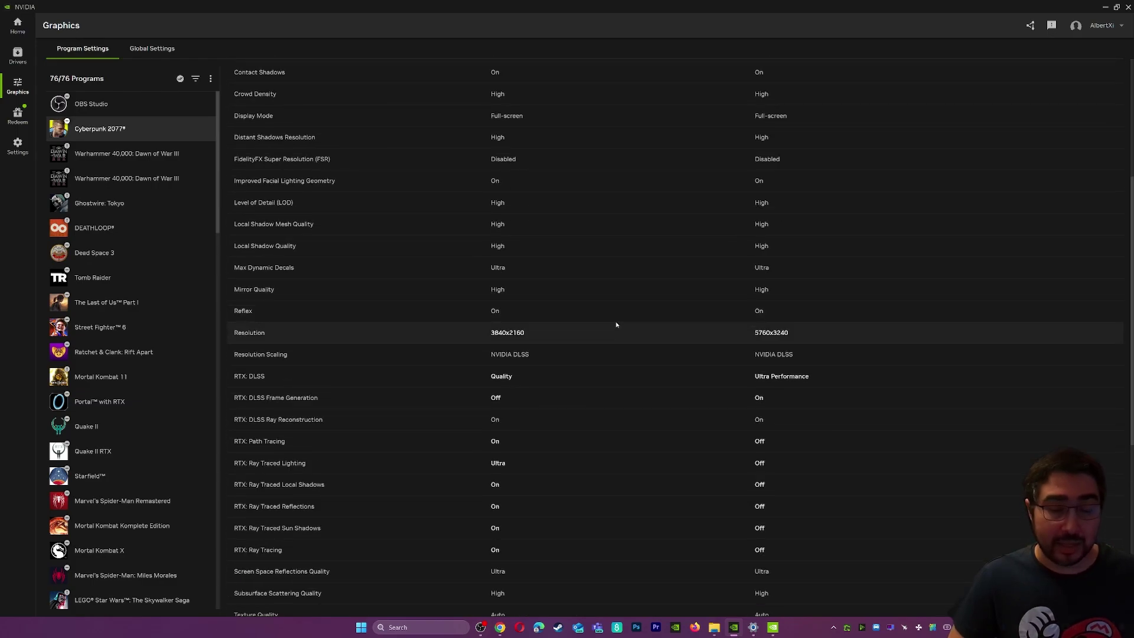
{"action": "scroll", "coordinate": [615, 324], "scroll_direction": "up", "scroll_amount": 5}
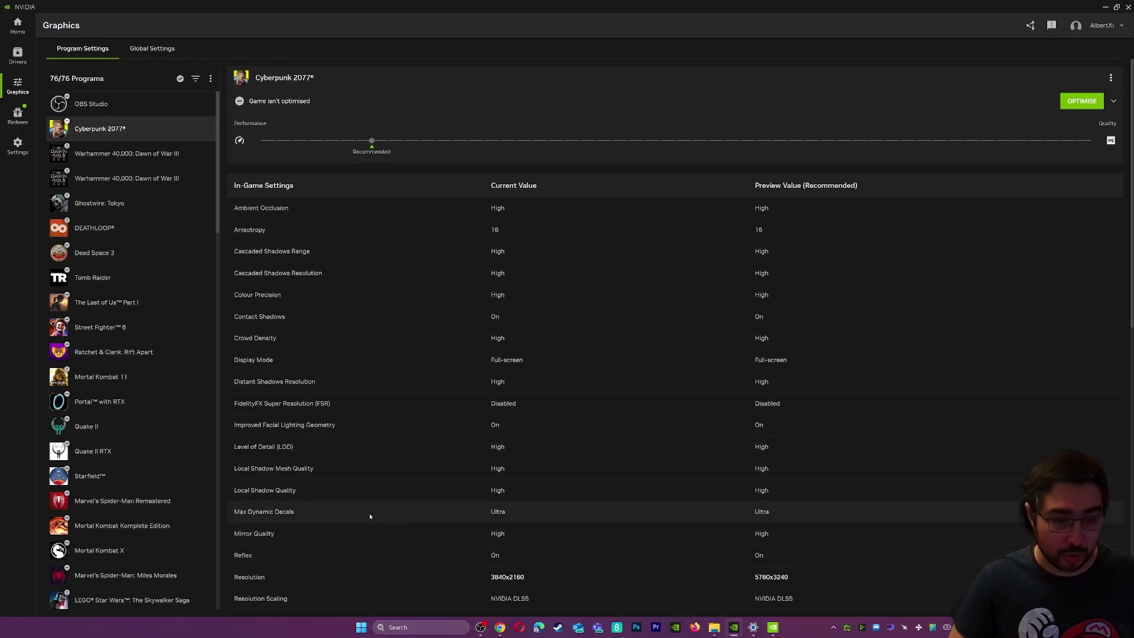
{"action": "scroll", "coordinate": [729, 502], "scroll_direction": "down", "scroll_amount": 3}
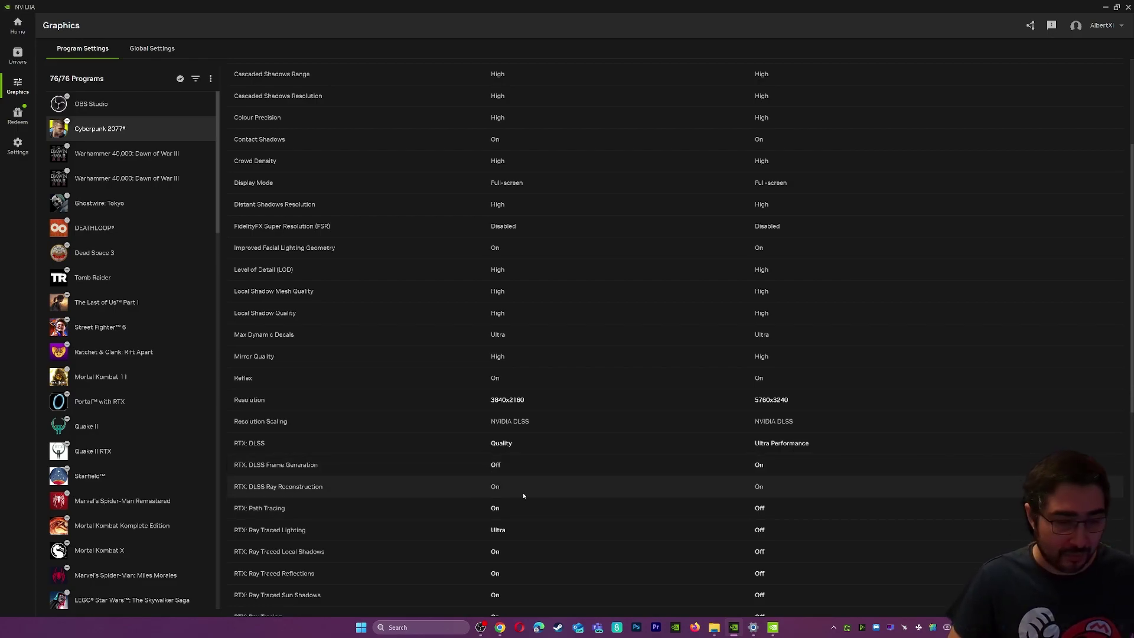
{"action": "scroll", "coordinate": [666, 479], "scroll_direction": "up", "scroll_amount": 3}
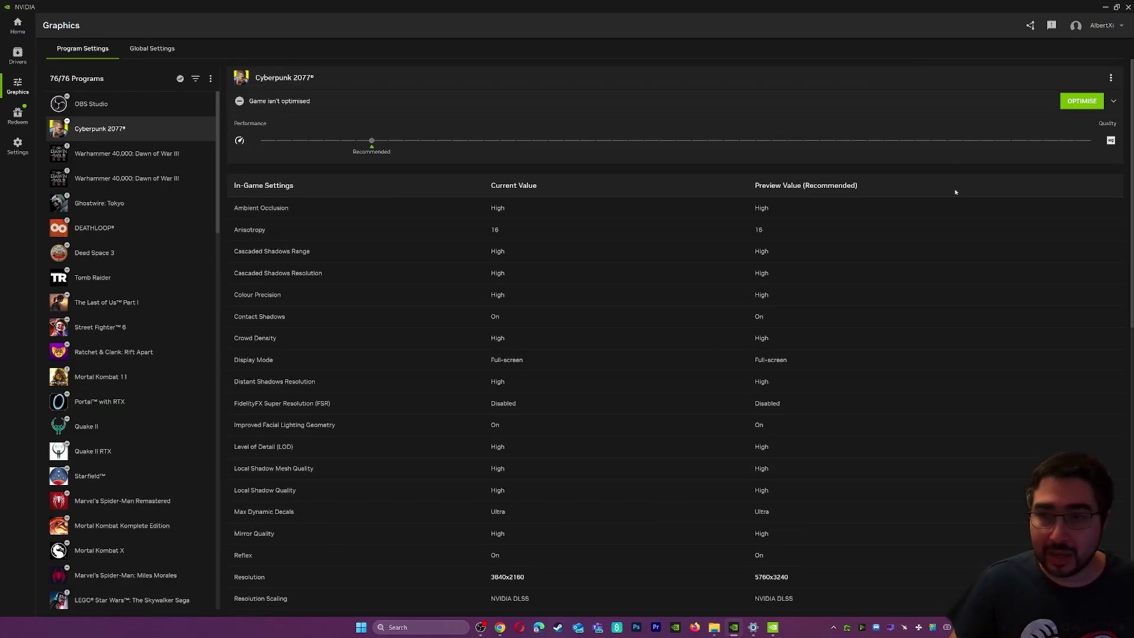
{"action": "scroll", "coordinate": [763, 227], "scroll_direction": "down", "scroll_amount": 5}
{"action": "scroll", "coordinate": [763, 227], "scroll_direction": "down", "scroll_amount": 5}
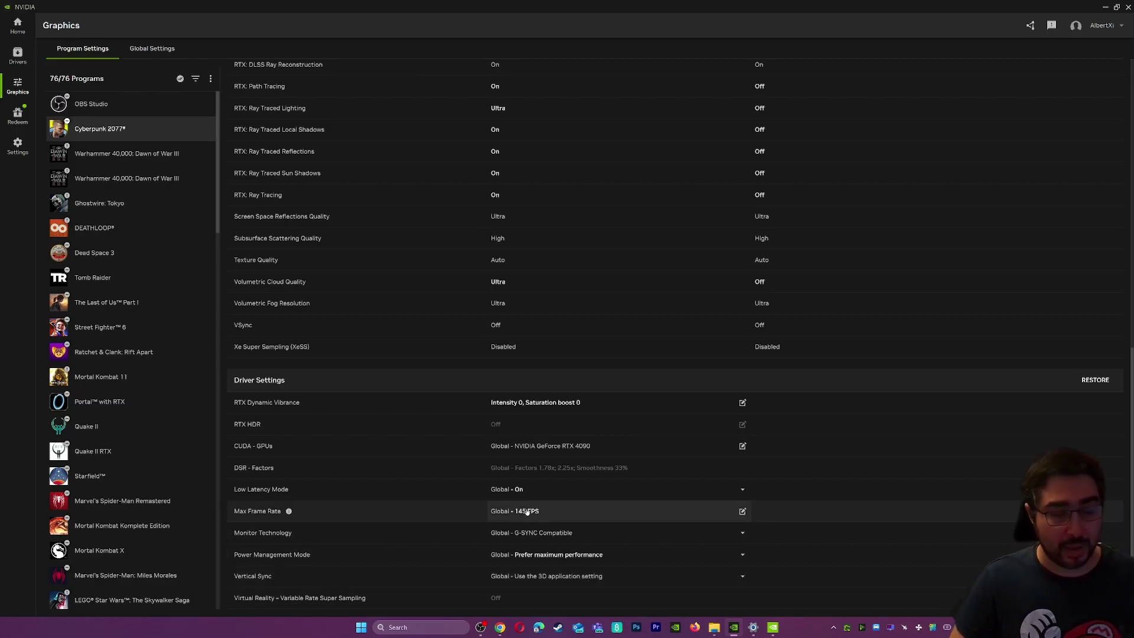
Step: Show Global Settings with RTX Dynamic Vibrance On, RTX HDR Off and Low Latency Mode On
{"action": "left_click", "coordinate": [142, 49]}
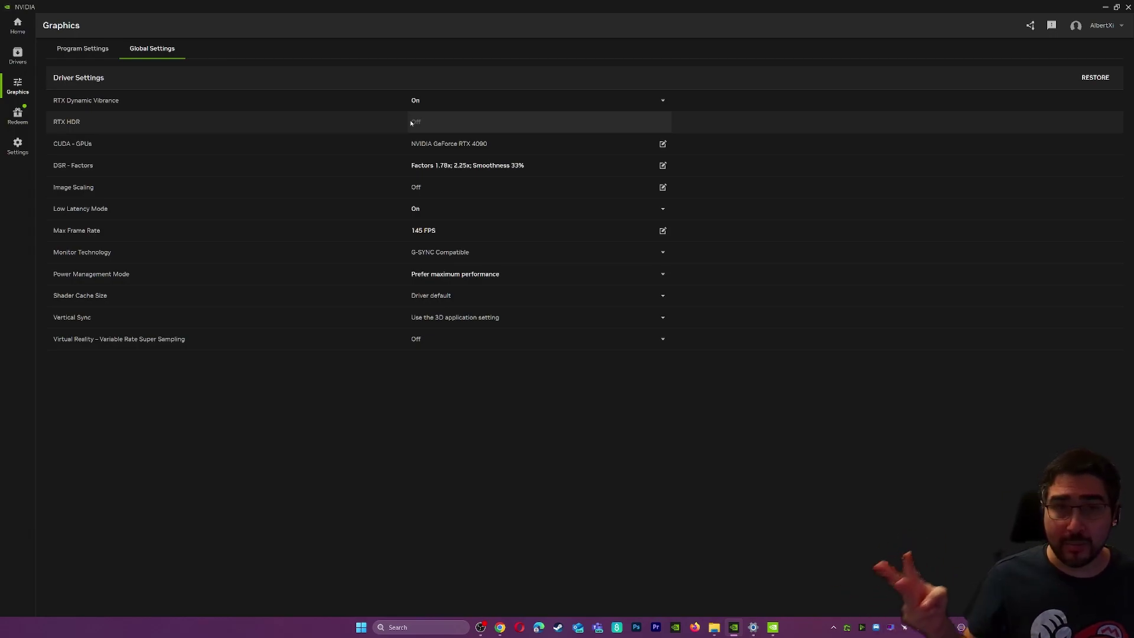
{"action": "left_click", "coordinate": [89, 122]}
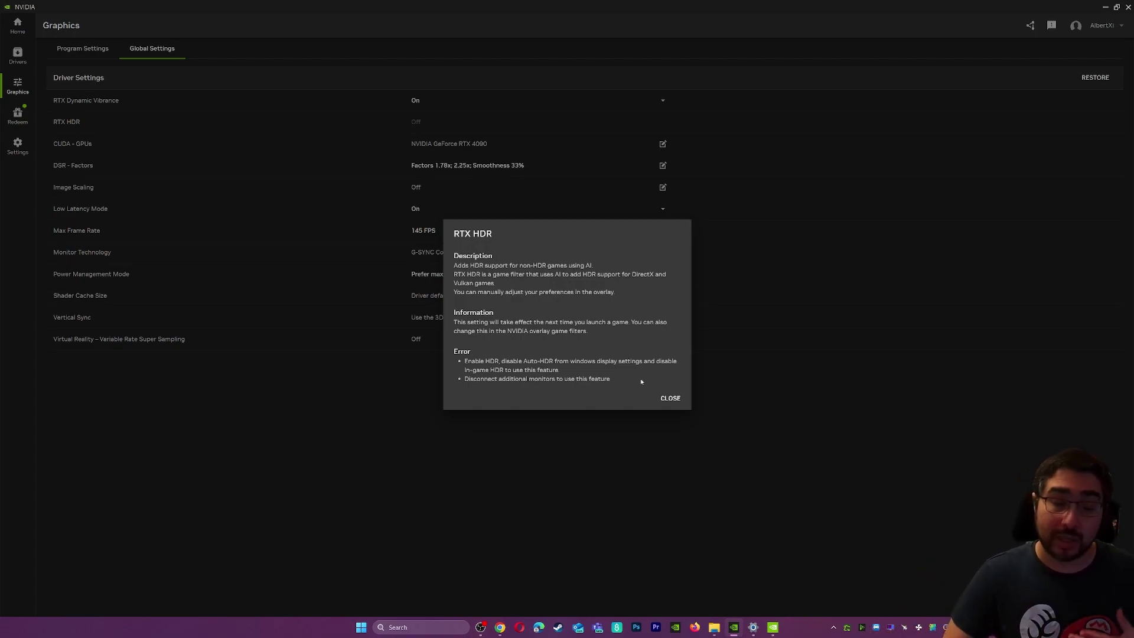
{"action": "left_click", "coordinate": [670, 398]}
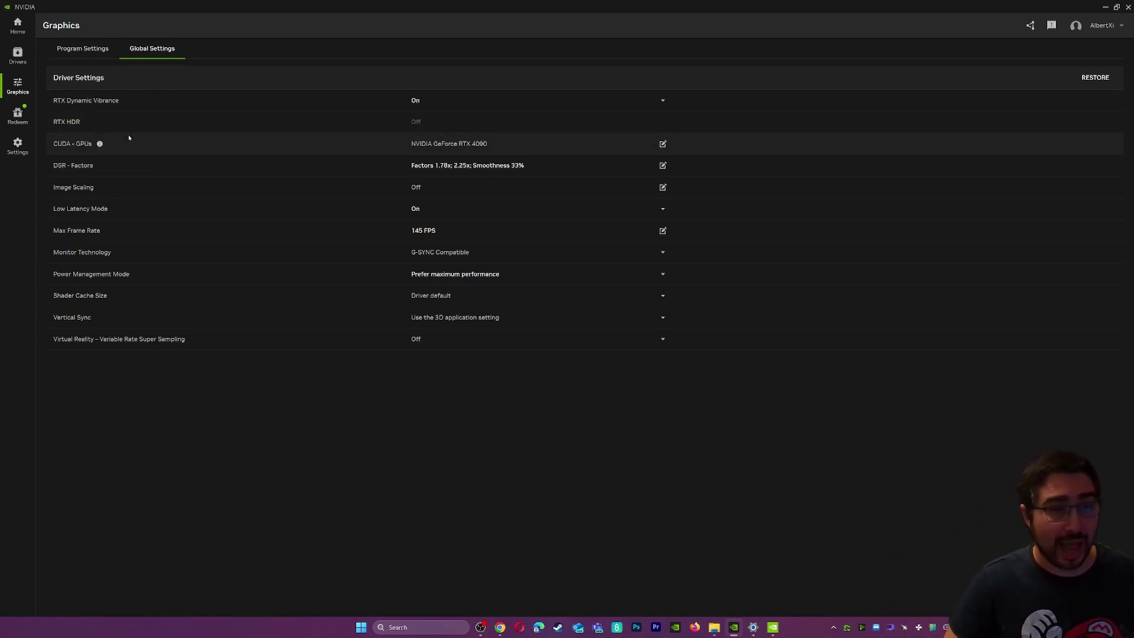
Step: Switch back to Program Settings and scroll through Ghostwire: Tokyo's recommended settings
{"action": "left_click", "coordinate": [94, 48]}
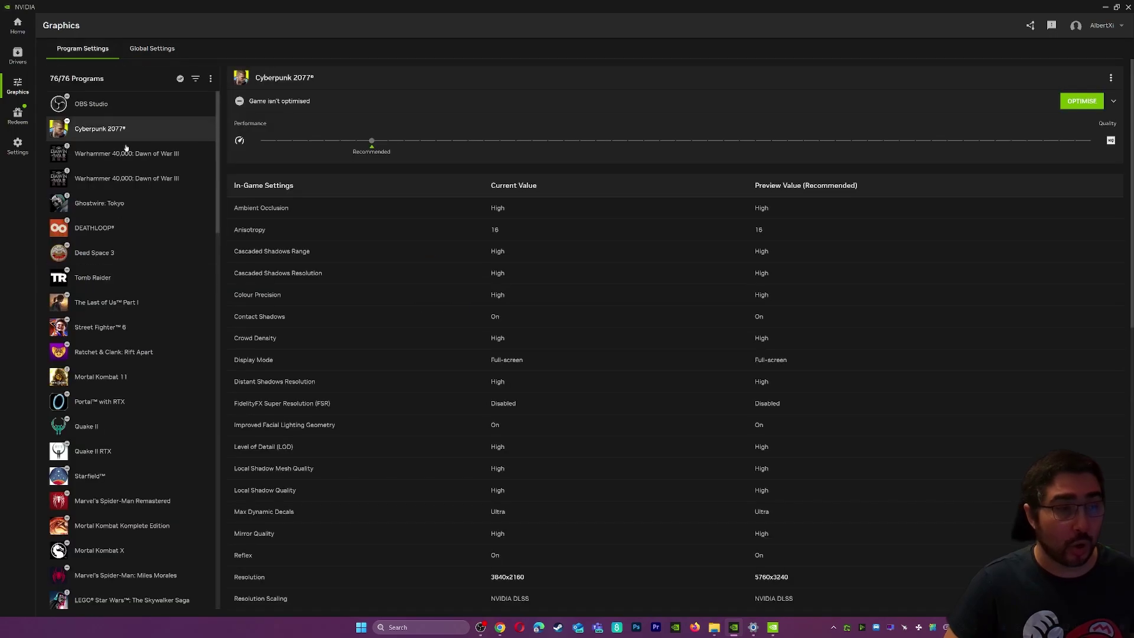
{"action": "left_click", "coordinate": [96, 201]}
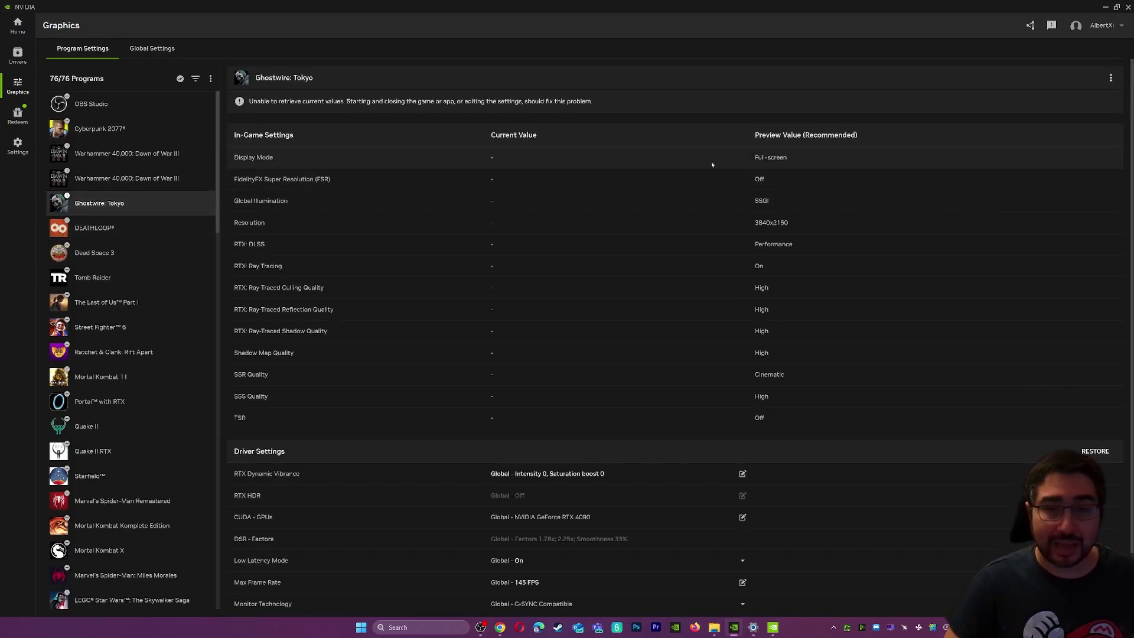
{"action": "scroll", "coordinate": [625, 540], "scroll_direction": "down", "scroll_amount": 1}
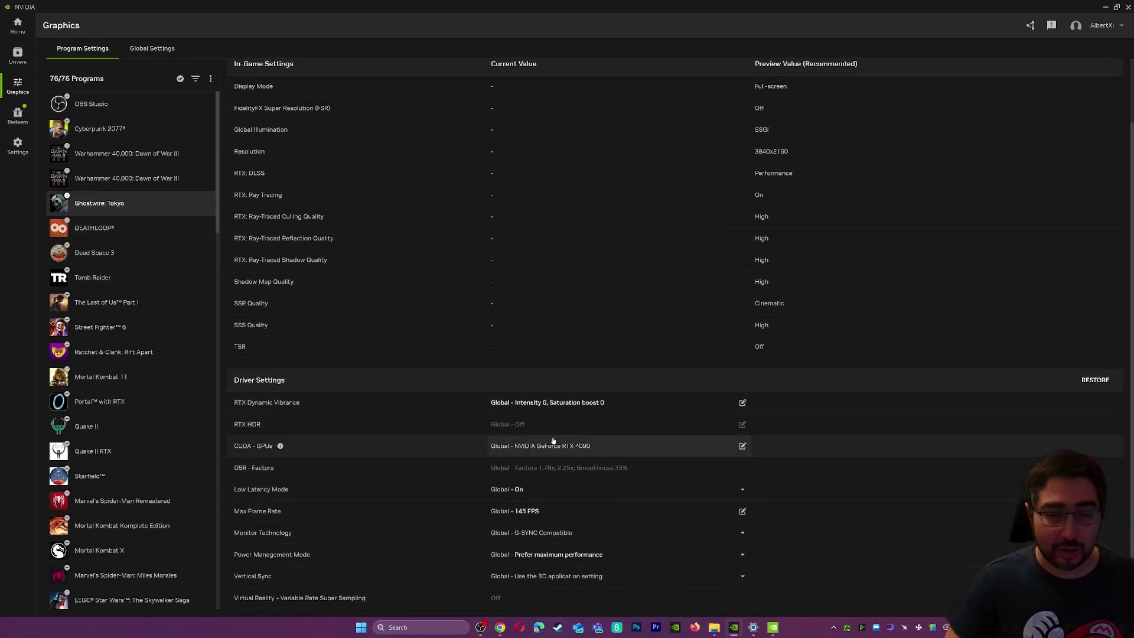
{"action": "scroll", "coordinate": [497, 318], "scroll_direction": "up", "scroll_amount": 1}
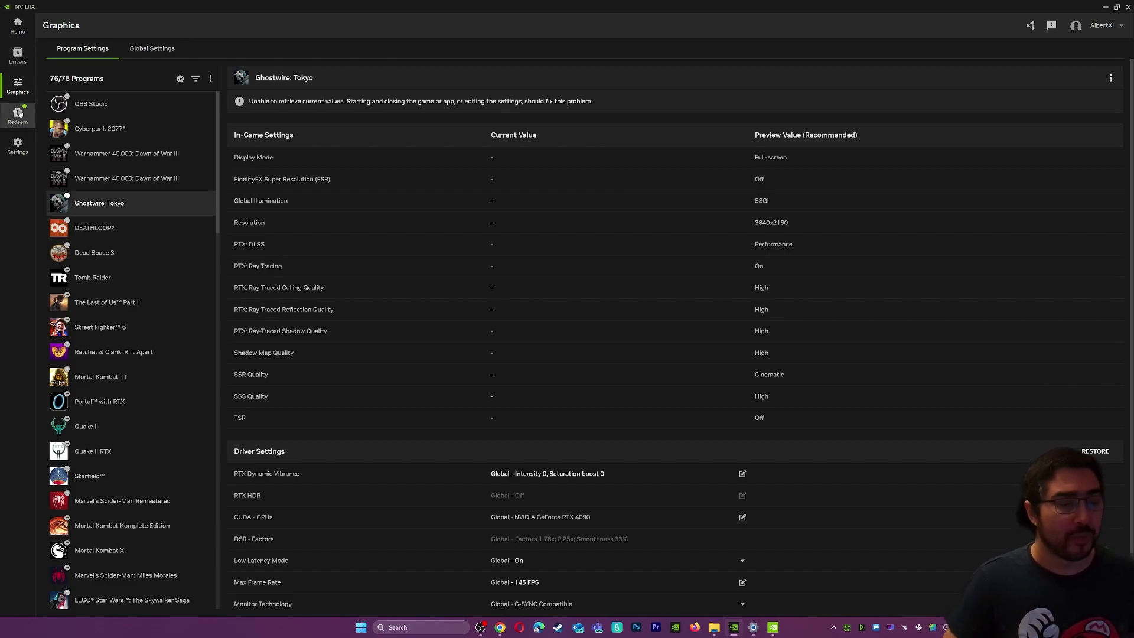
Step: Open Redeem and look over the Call of Duty XP bundle and redeemed rewards
{"action": "left_click", "coordinate": [18, 114]}
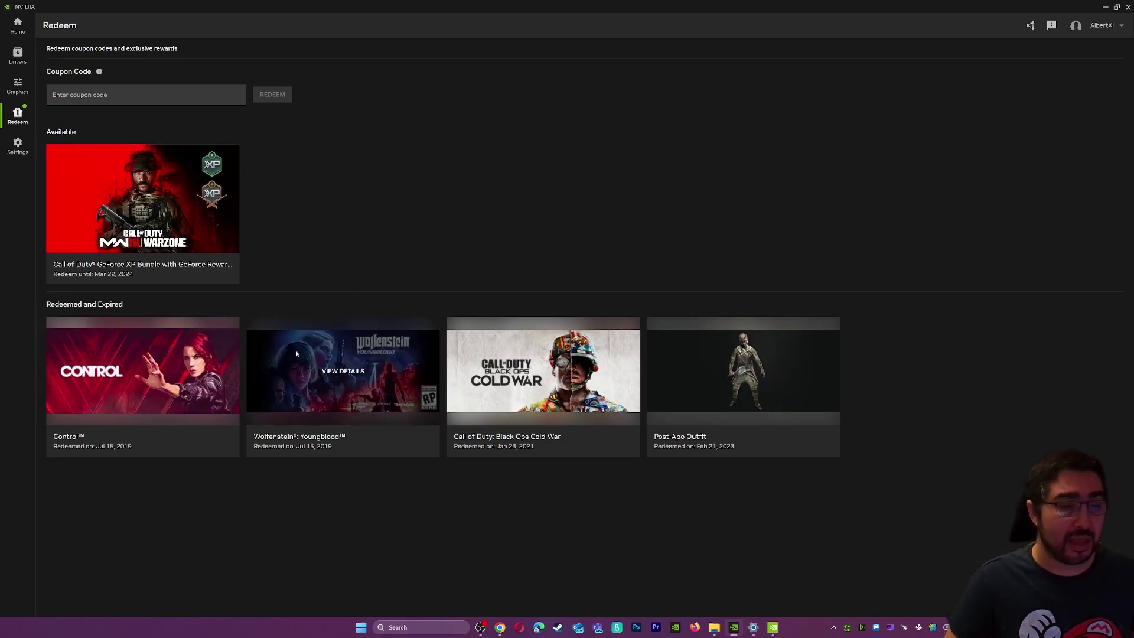
{"action": "mouse_move", "coordinate": [751, 372]}
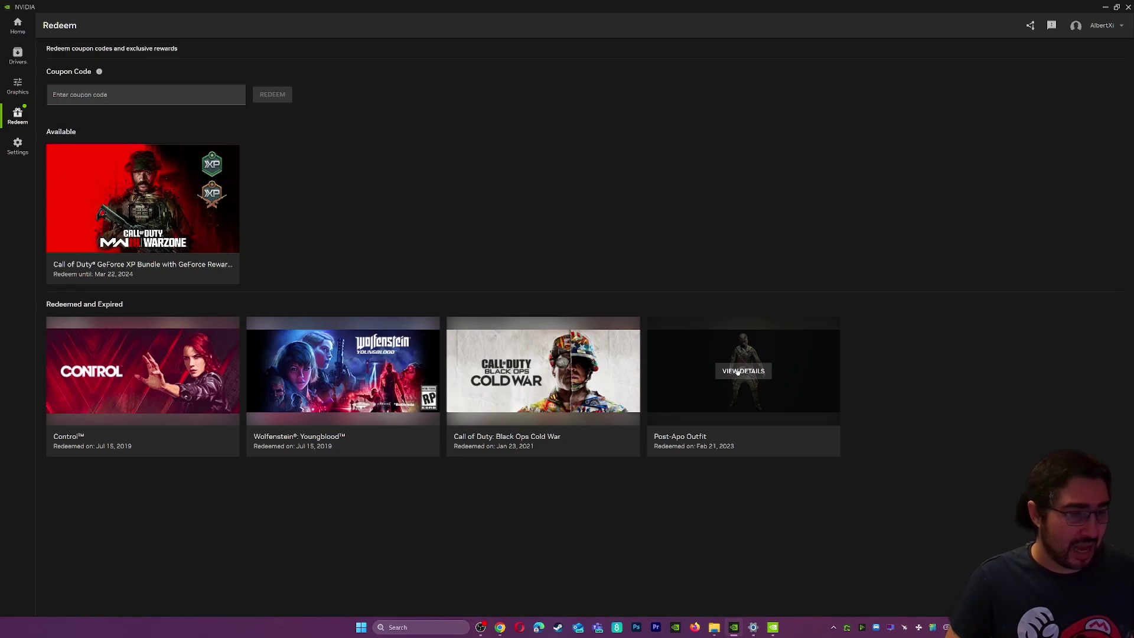
{"action": "mouse_move", "coordinate": [387, 345]}
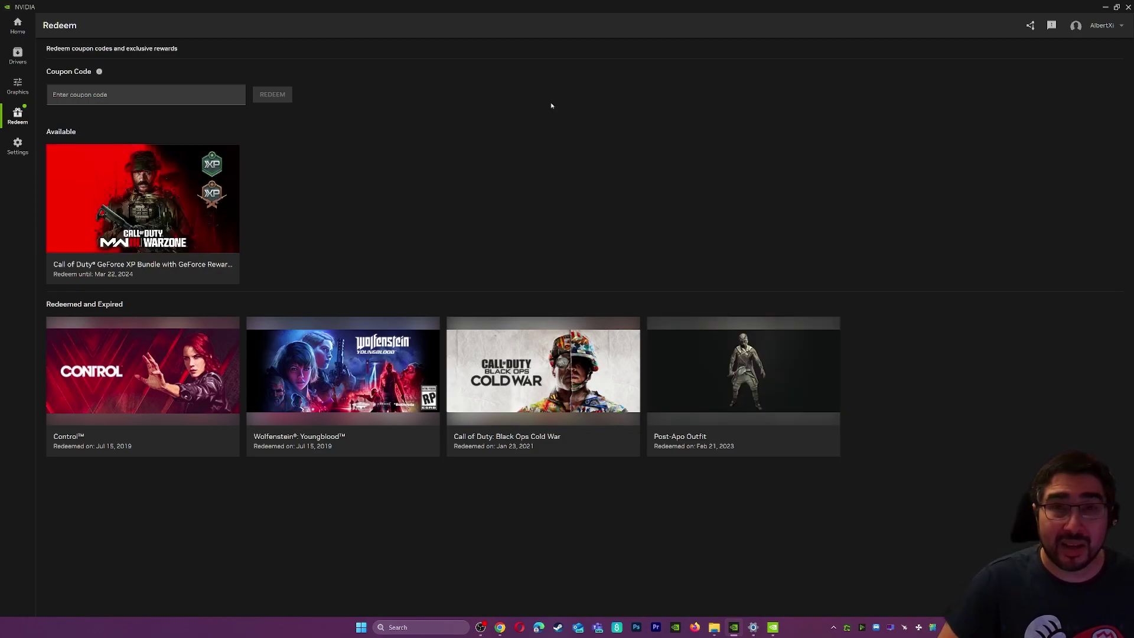
Step: Go via Settings back to Home and open the overlay with Alt+Z
{"action": "left_click", "coordinate": [18, 145]}
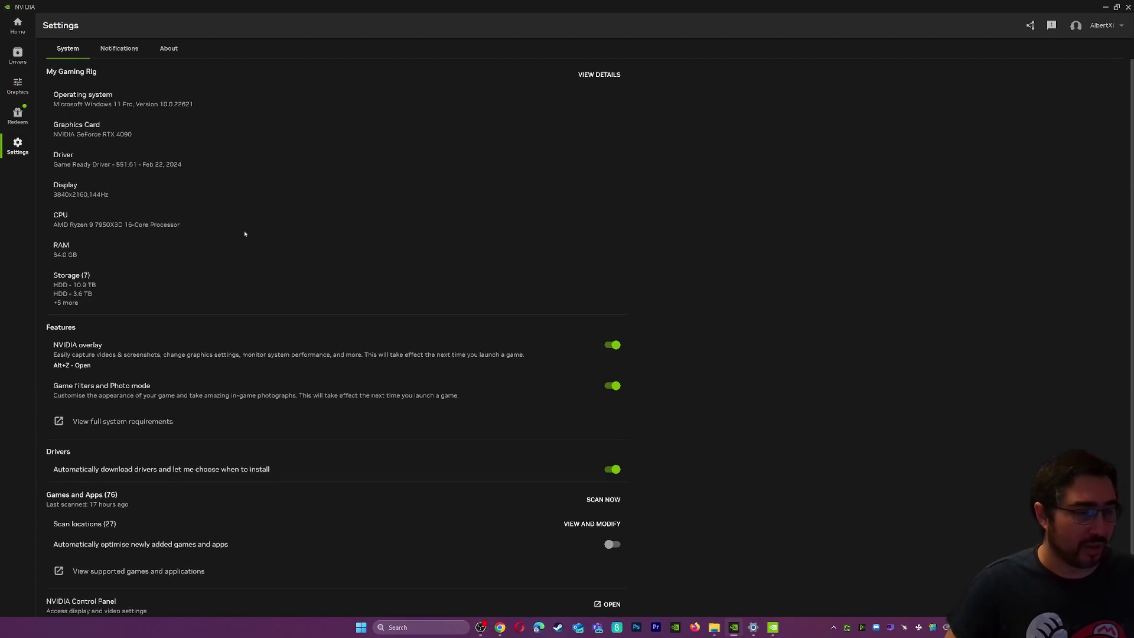
{"action": "left_click", "coordinate": [17, 26]}
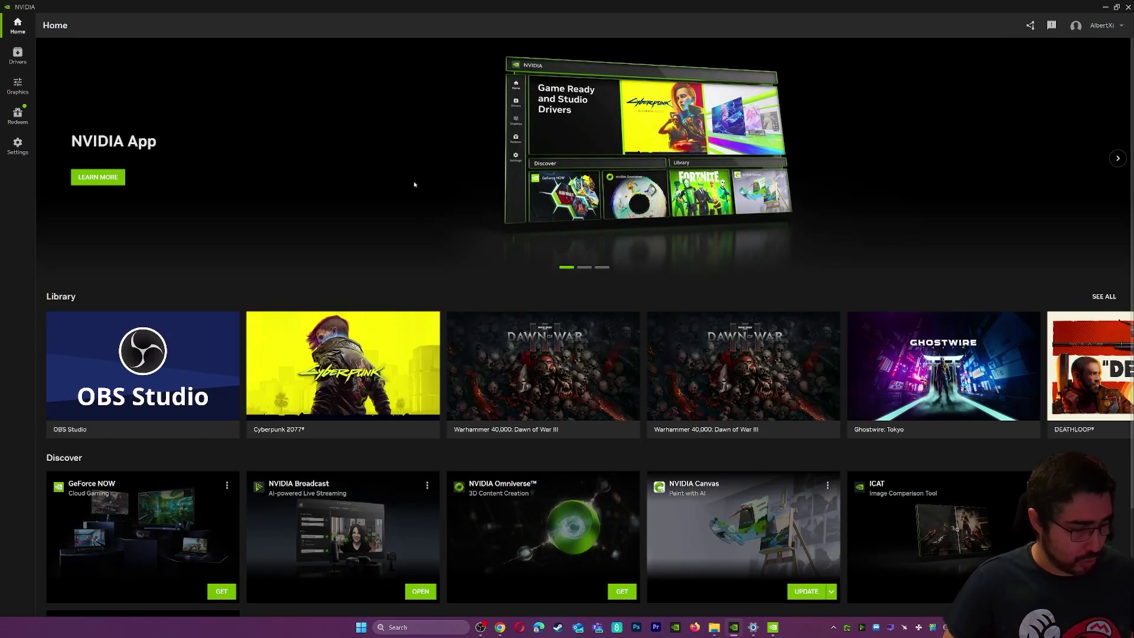
{"action": "key", "text": "alt+z"}
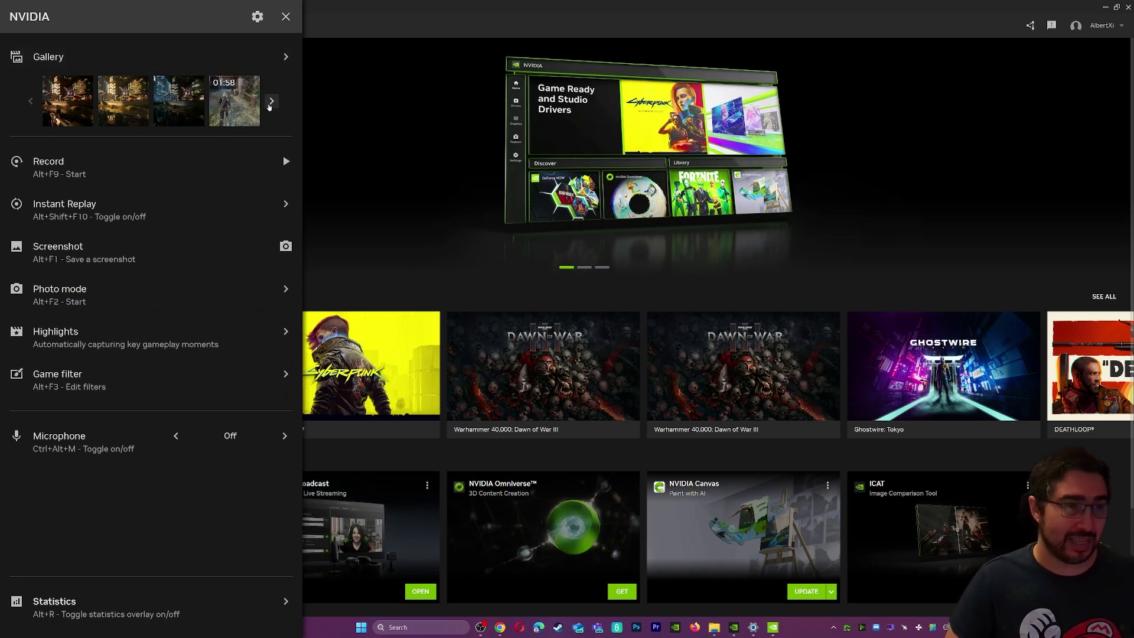
Step: Page forward to the end of the gallery's saved captures, then back to earlier ones
{"action": "left_click", "coordinate": [271, 102]}
{"action": "left_click", "coordinate": [271, 102]}
{"action": "left_click", "coordinate": [271, 102]}
{"action": "left_click", "coordinate": [271, 102]}
{"action": "left_click", "coordinate": [271, 101]}
{"action": "left_click", "coordinate": [271, 102]}
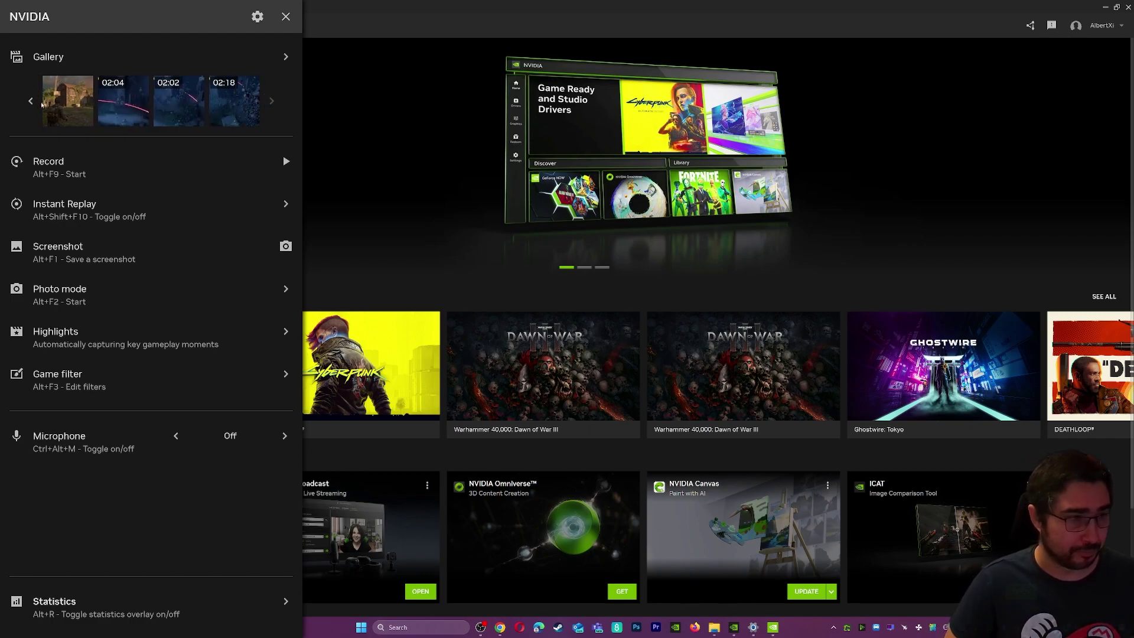
{"action": "left_click", "coordinate": [31, 100]}
{"action": "left_click", "coordinate": [30, 101]}
{"action": "left_click", "coordinate": [31, 100]}
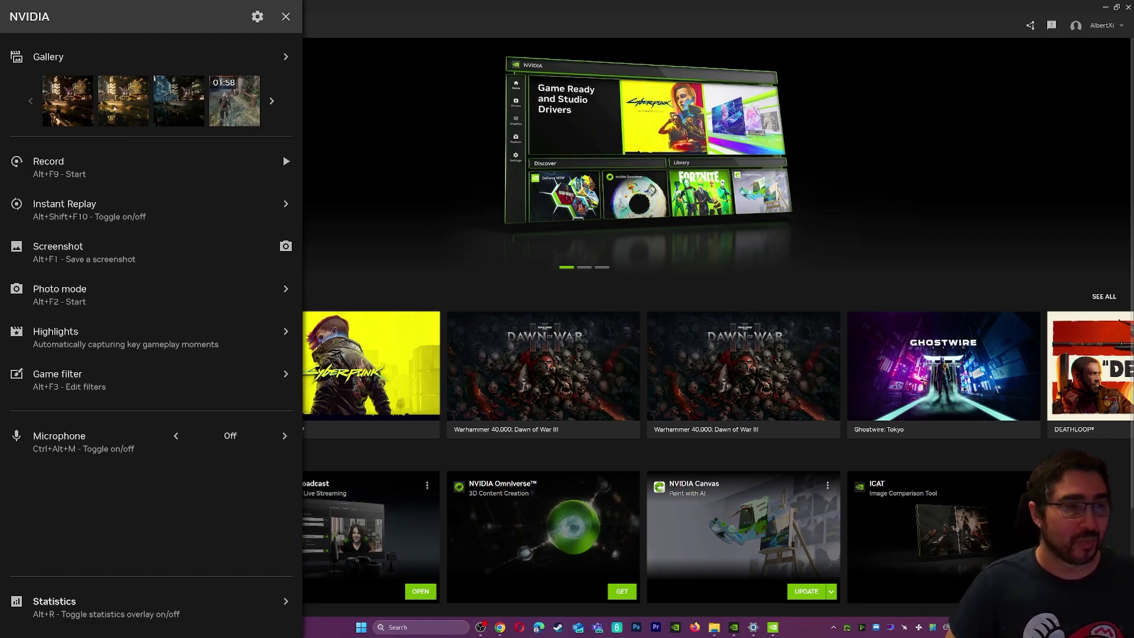
Step: Open the Cyberpunk 2077 screenshot, flip between the 3840x2160 screenshots, then close the viewer
{"action": "left_click", "coordinate": [131, 104]}
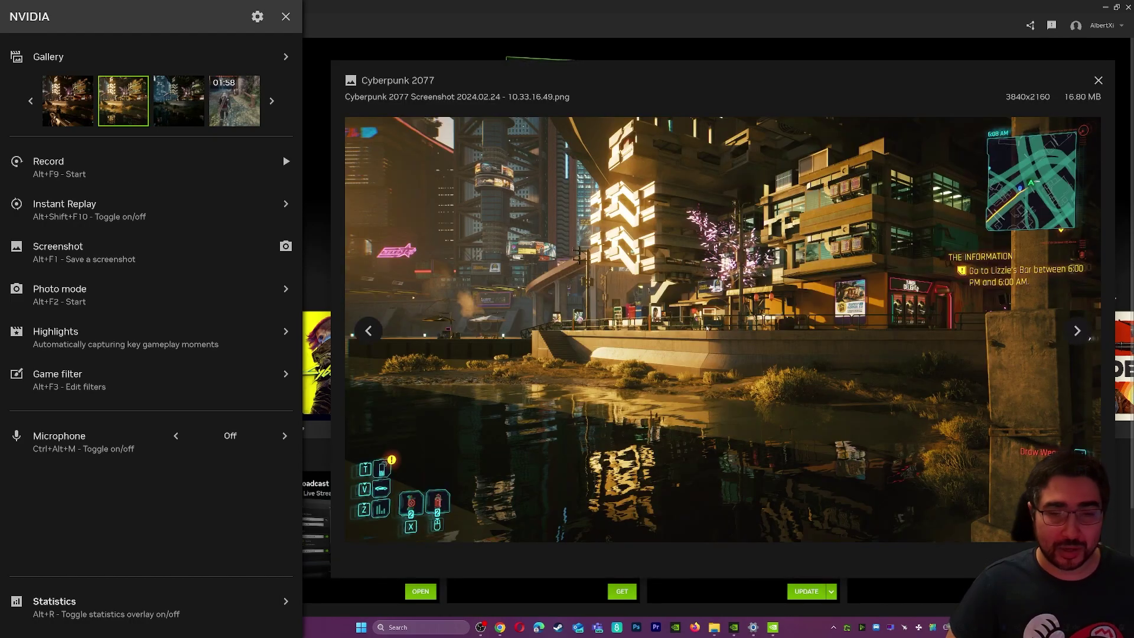
{"action": "left_click", "coordinate": [368, 330]}
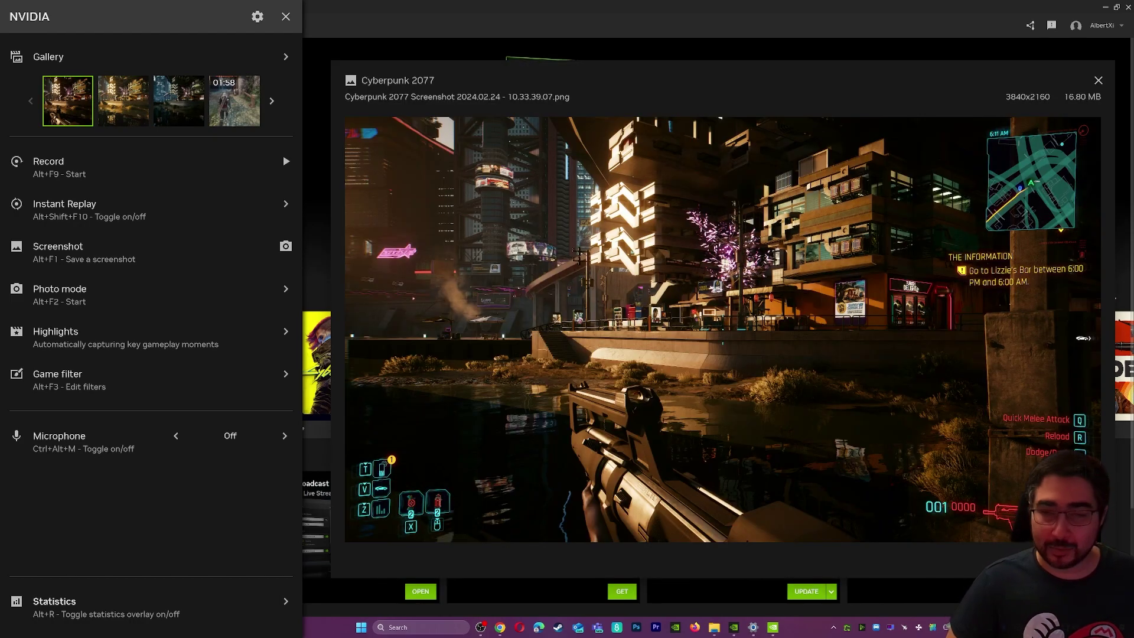
{"action": "left_click", "coordinate": [1076, 331]}
{"action": "key", "text": "Left"}
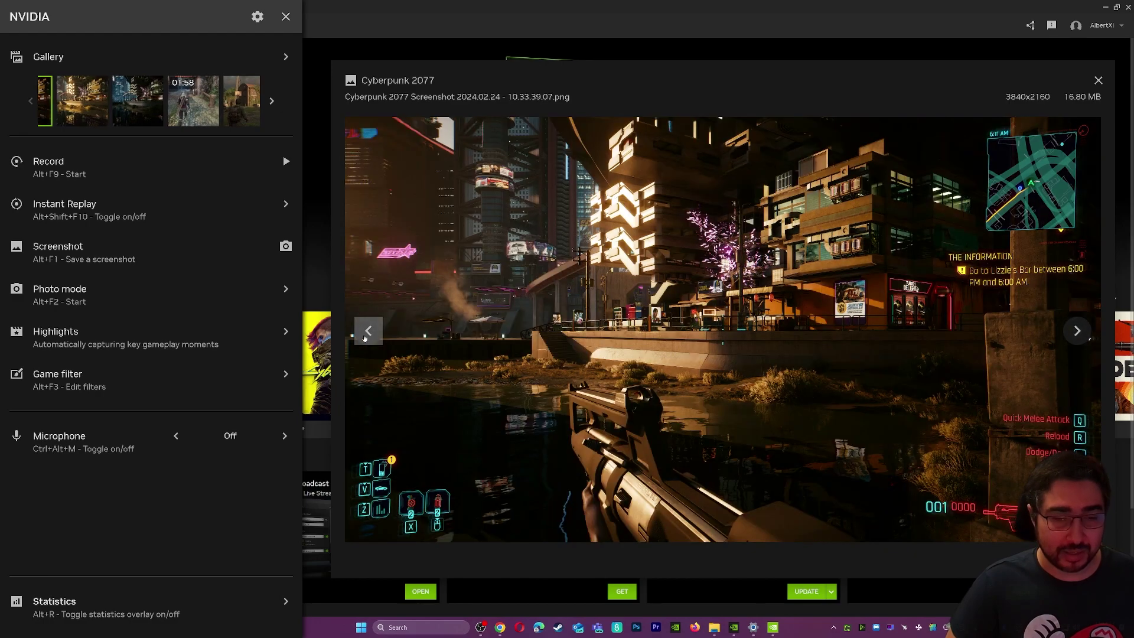
{"action": "key", "text": "Right"}
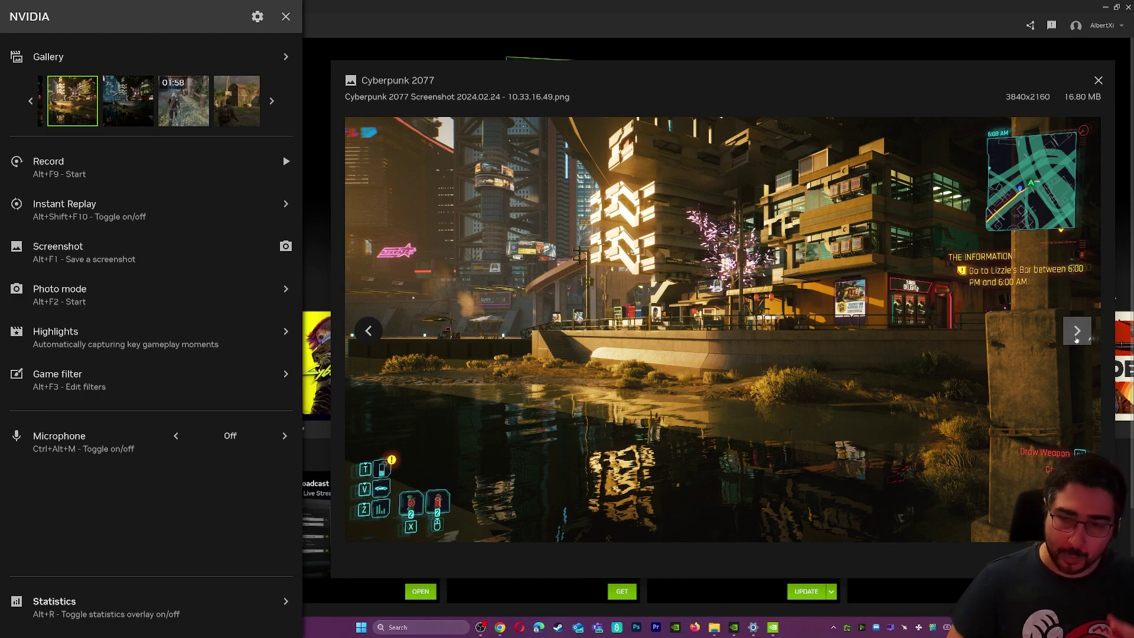
{"action": "left_click", "coordinate": [1077, 331]}
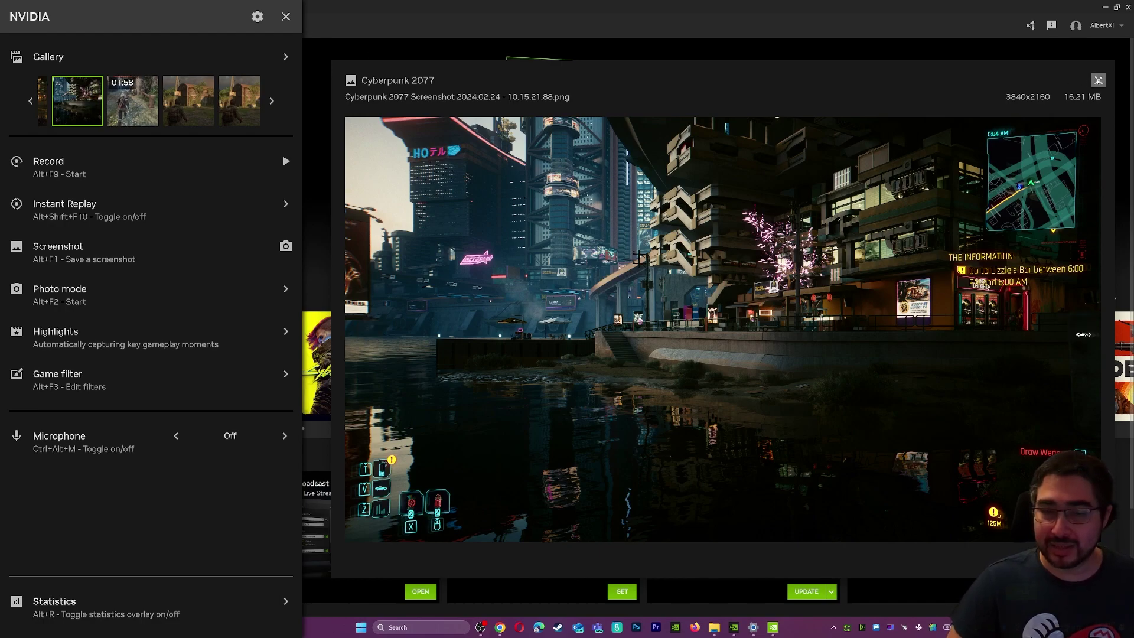
{"action": "left_click", "coordinate": [1097, 80]}
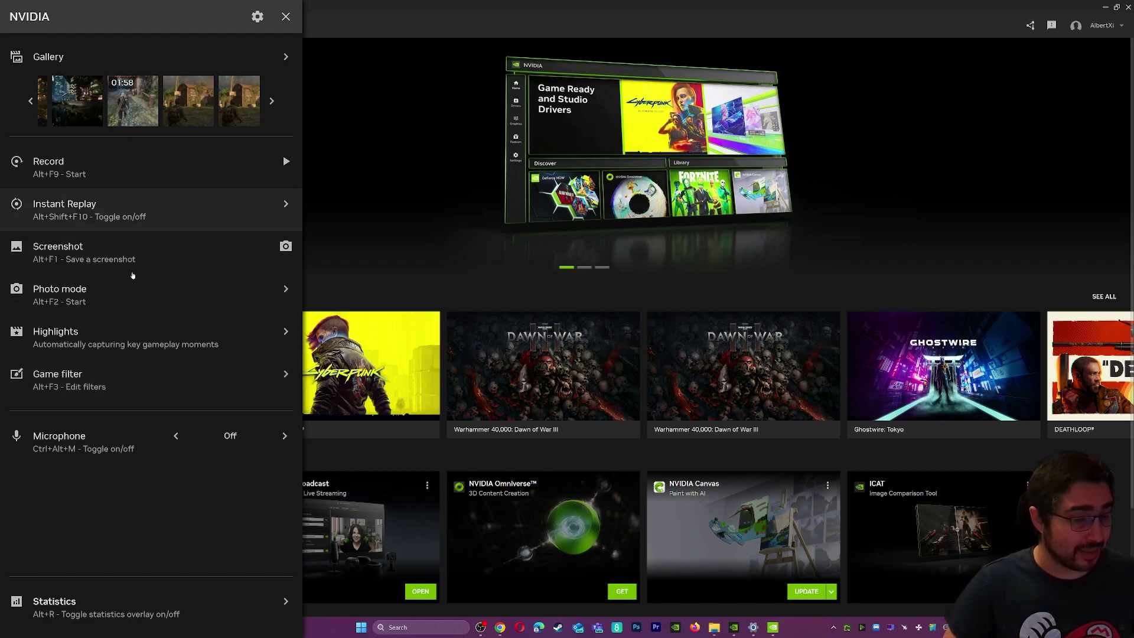
Step: Enable 'Show statistics in heads up display', briefly toggling GPU Temperature, GPU Clock and GPU Voltage
{"action": "left_click", "coordinate": [69, 614]}
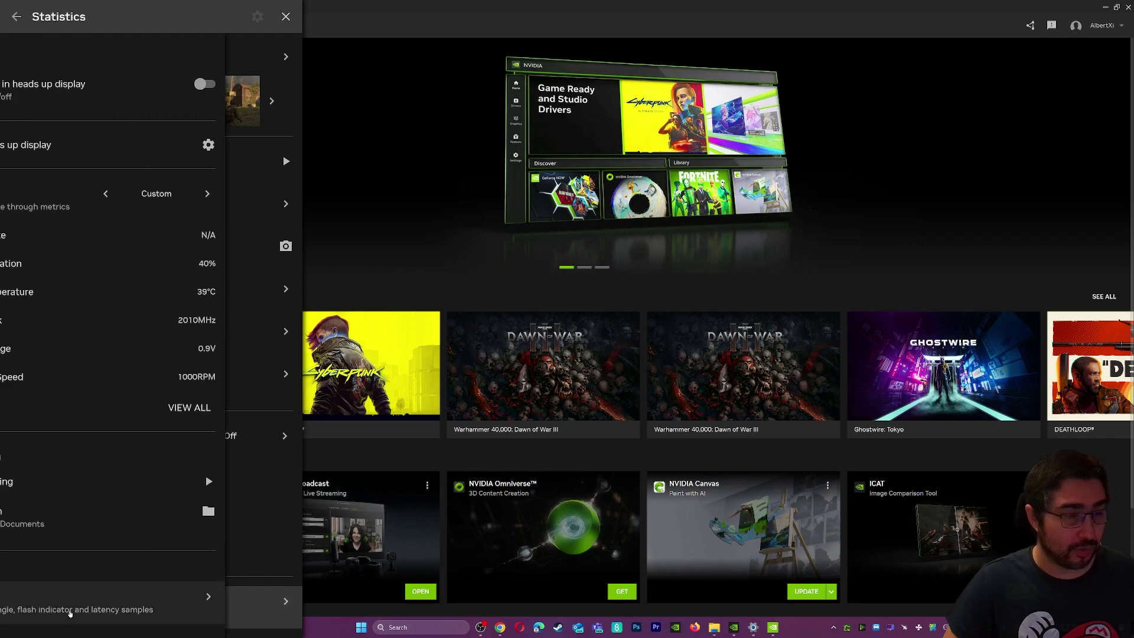
{"action": "left_click", "coordinate": [282, 84]}
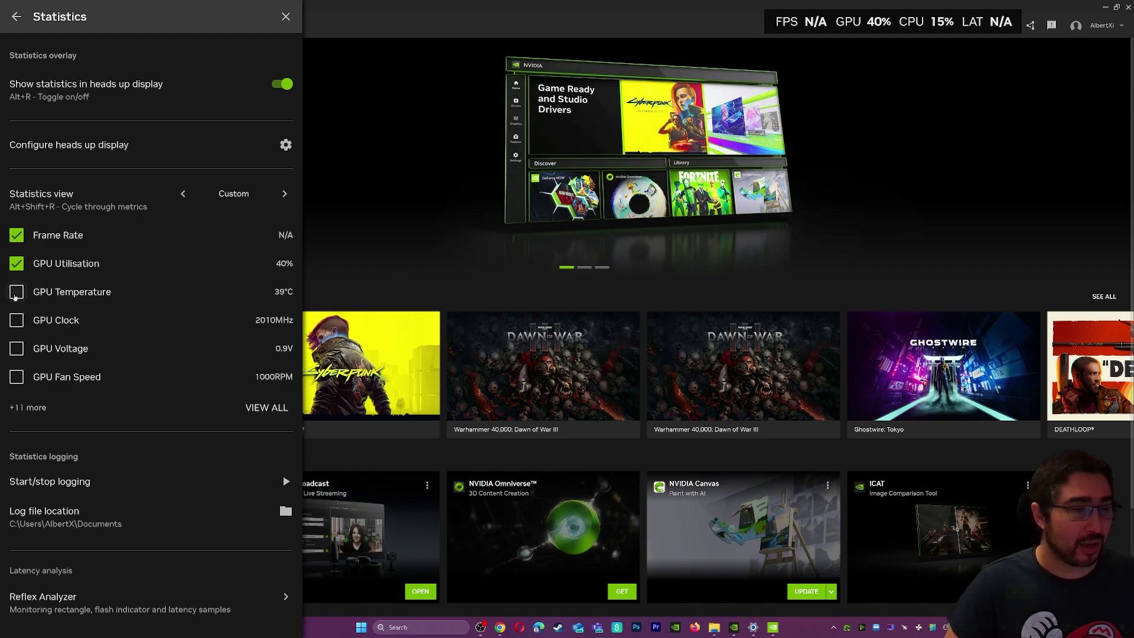
{"action": "left_click", "coordinate": [15, 294]}
{"action": "left_click", "coordinate": [16, 295]}
{"action": "left_click", "coordinate": [17, 320]}
{"action": "left_click", "coordinate": [16, 321]}
{"action": "left_click", "coordinate": [16, 353]}
{"action": "left_click", "coordinate": [17, 353]}
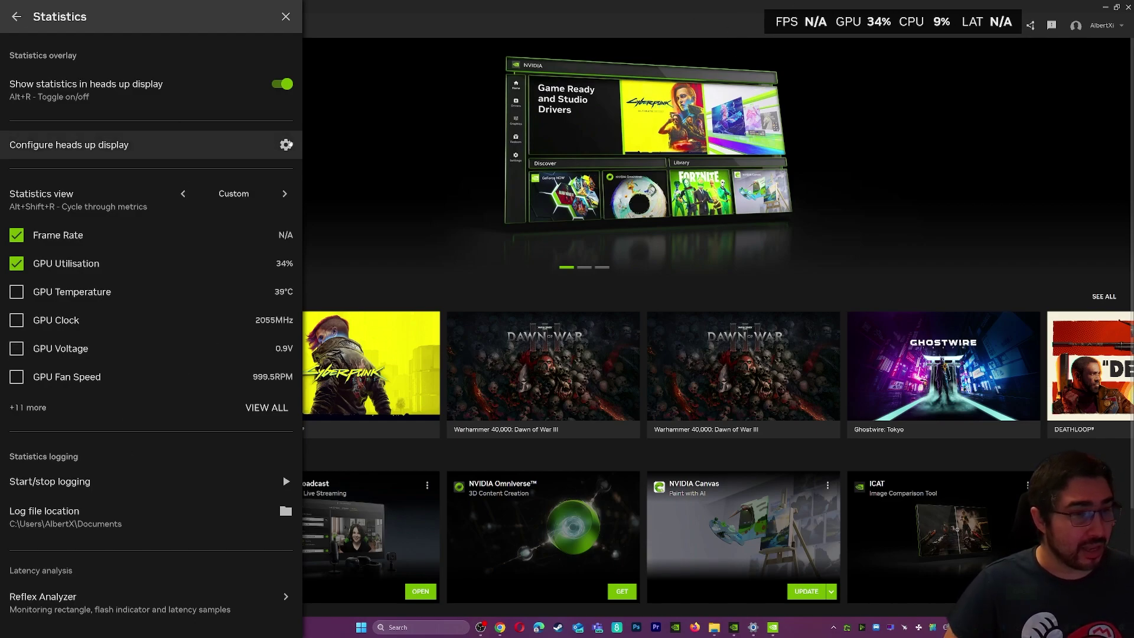
Step: Place the stats overlay at the upper right with a Stacked layout
{"action": "left_click", "coordinate": [196, 150]}
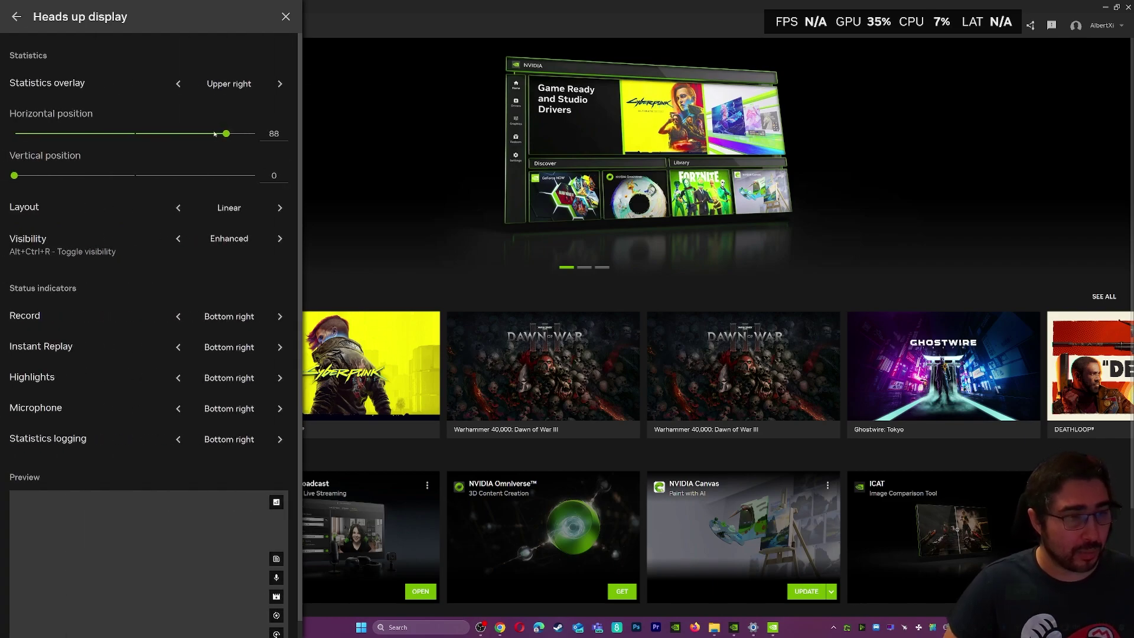
{"action": "left_click_drag", "start_coordinate": [224, 133], "coordinate": [154, 140]}
{"action": "mouse_move", "coordinate": [14, 175]}
{"action": "left_mouse_down"}
{"action": "mouse_move", "coordinate": [121, 177]}
{"action": "mouse_move", "coordinate": [6, 184]}
{"action": "left_mouse_up"}
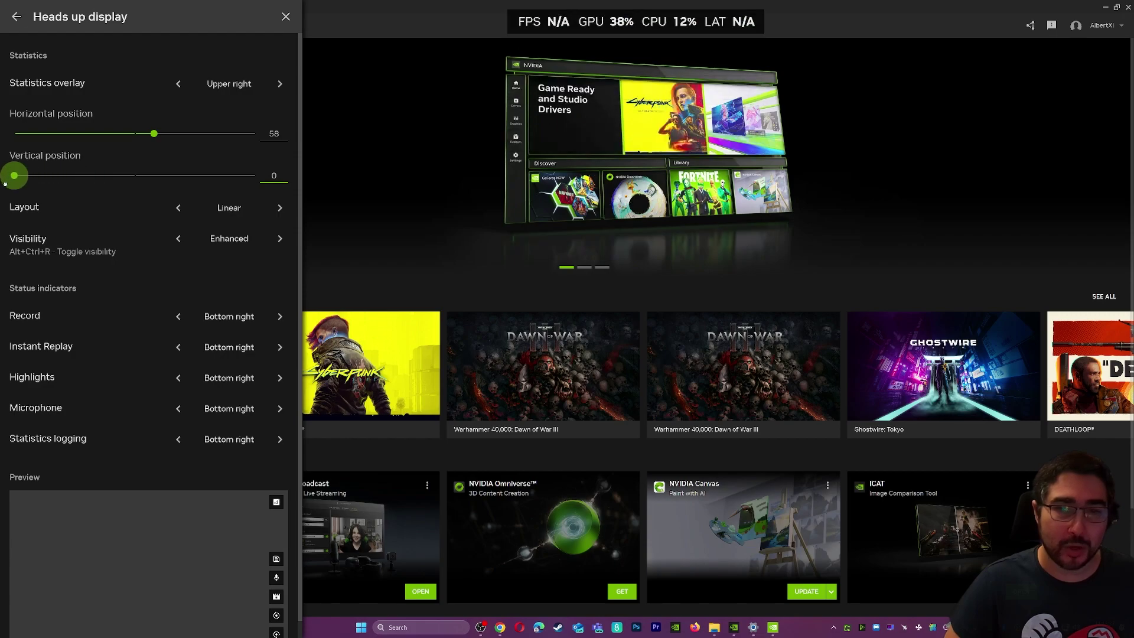
{"action": "left_click", "coordinate": [280, 208]}
{"action": "left_click", "coordinate": [279, 208]}
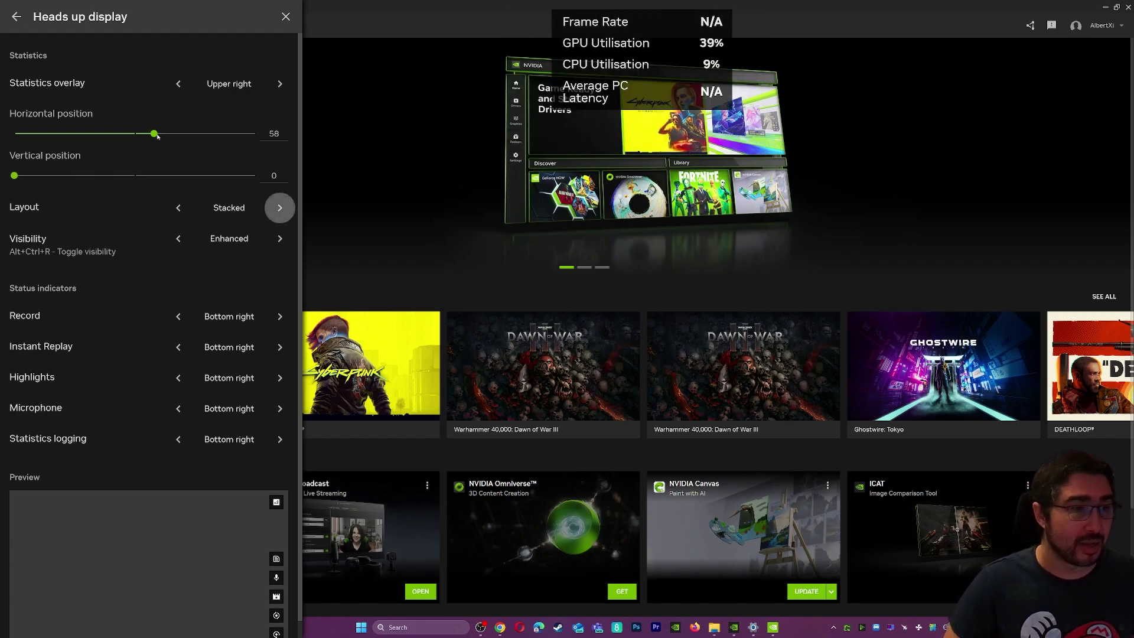
{"action": "left_click_drag", "start_coordinate": [157, 136], "coordinate": [227, 134]}
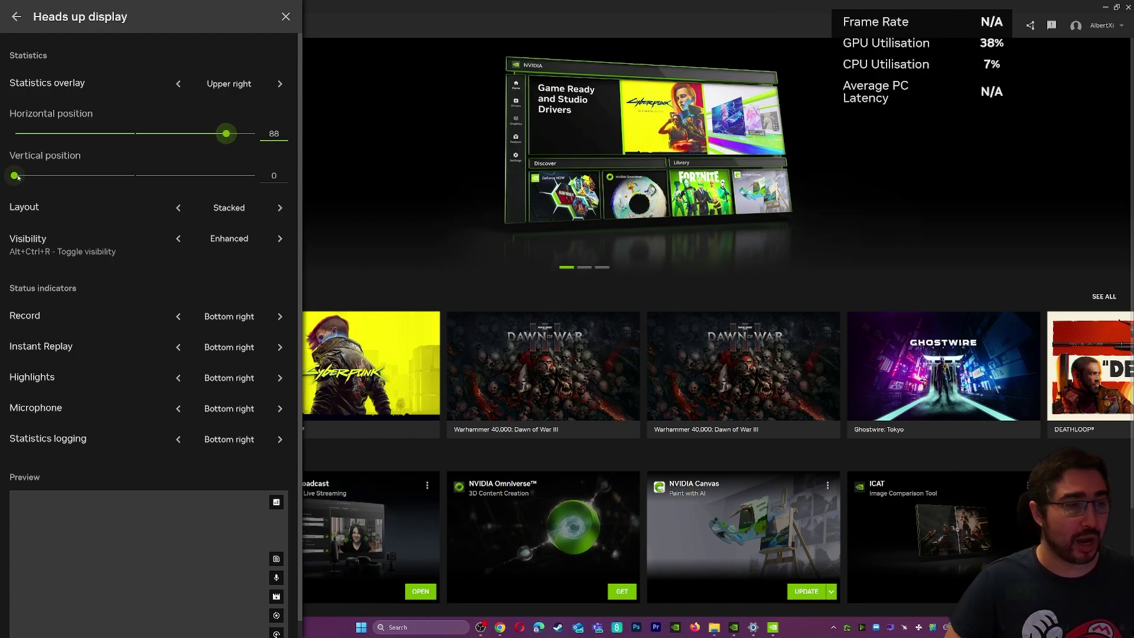
{"action": "mouse_move", "coordinate": [17, 177]}
{"action": "left_mouse_down"}
{"action": "mouse_move", "coordinate": [71, 175]}
{"action": "mouse_move", "coordinate": [16, 175]}
{"action": "left_mouse_up"}
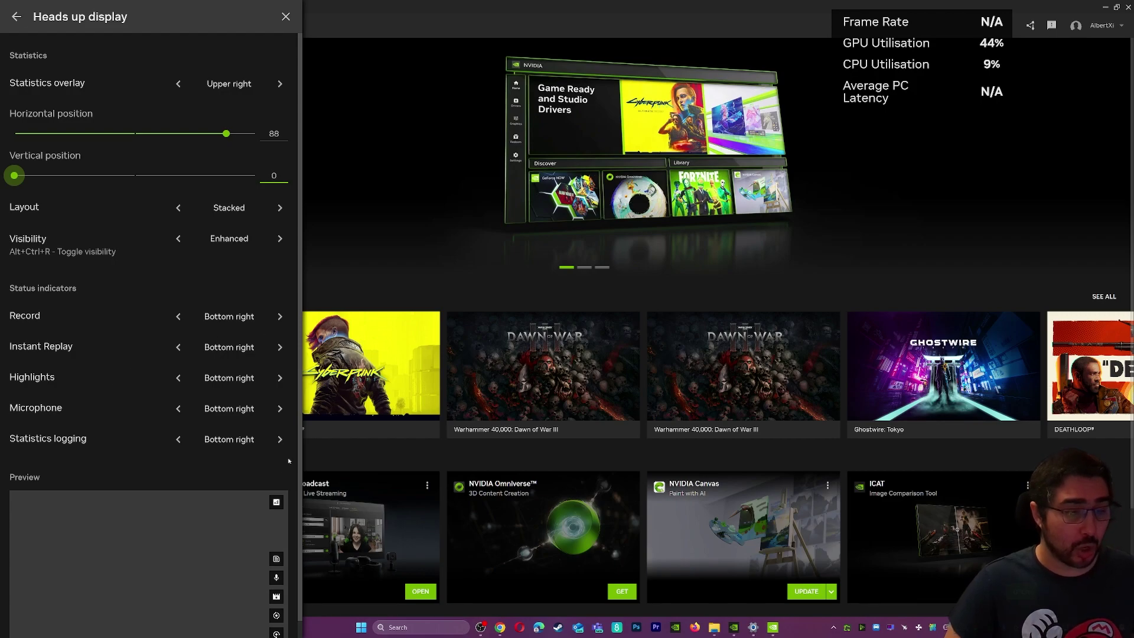
Step: Toggle overlay visibility between Standard and Enhanced, finishing on Enhanced, and return to Statistics
{"action": "scroll", "coordinate": [274, 527], "scroll_direction": "down", "scroll_amount": 1}
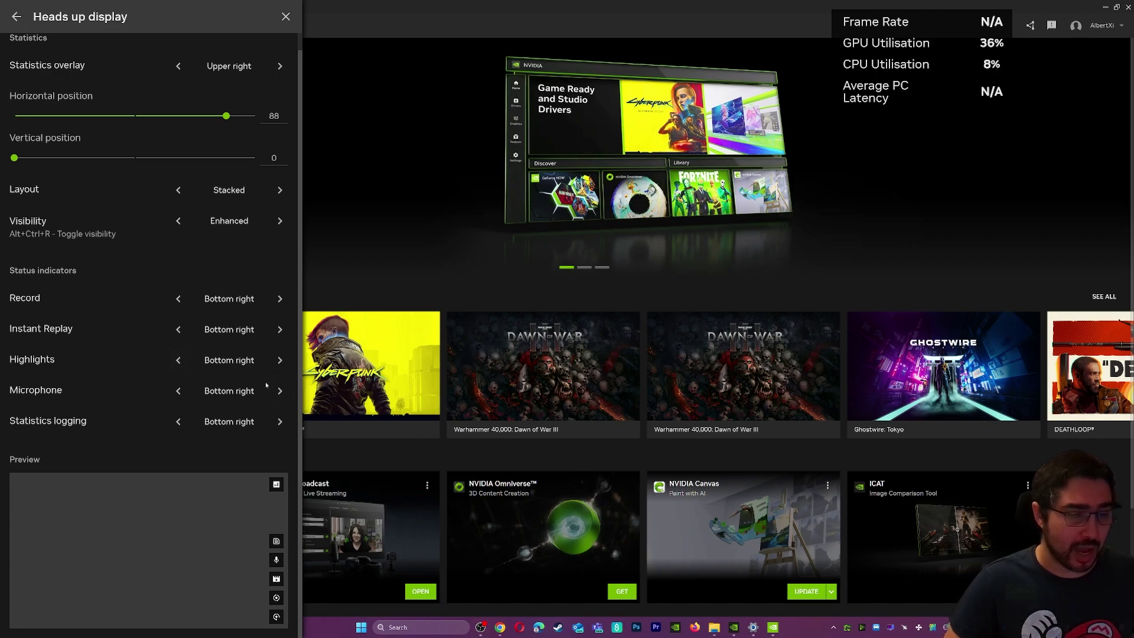
{"action": "scroll", "coordinate": [302, 472], "scroll_direction": "up", "scroll_amount": 1}
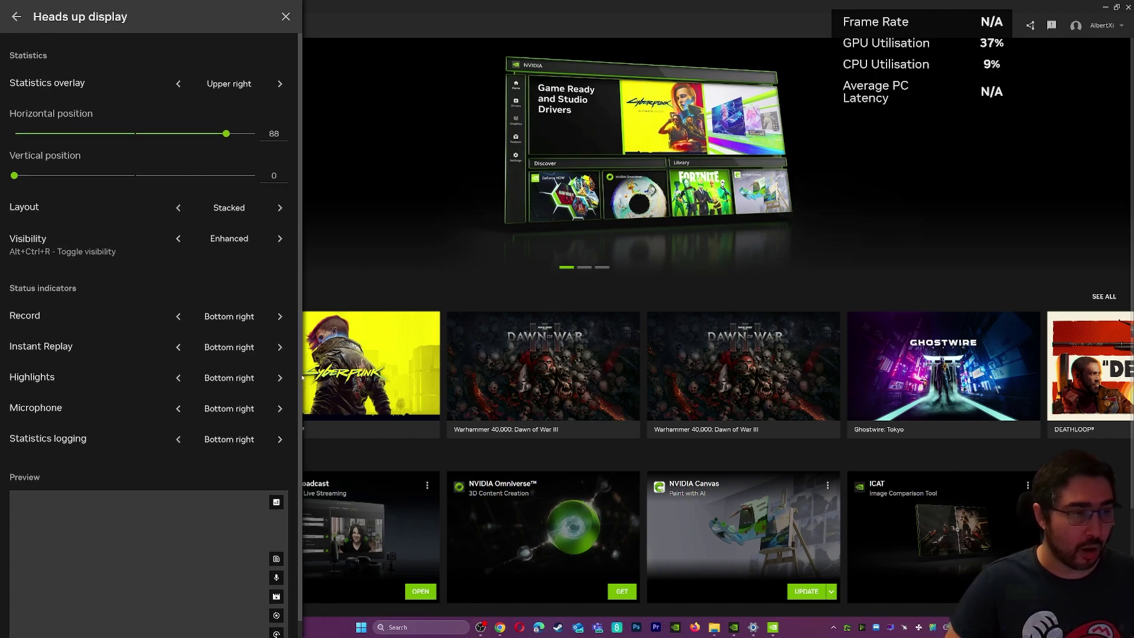
{"action": "left_click", "coordinate": [279, 238]}
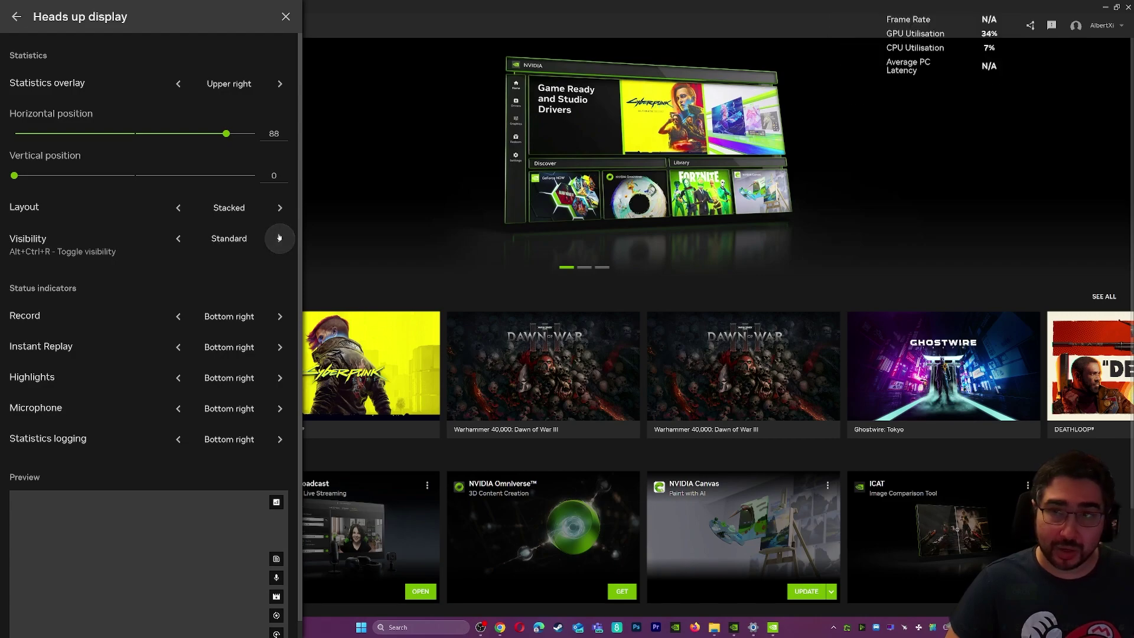
{"action": "left_click", "coordinate": [280, 239]}
{"action": "left_click", "coordinate": [280, 238]}
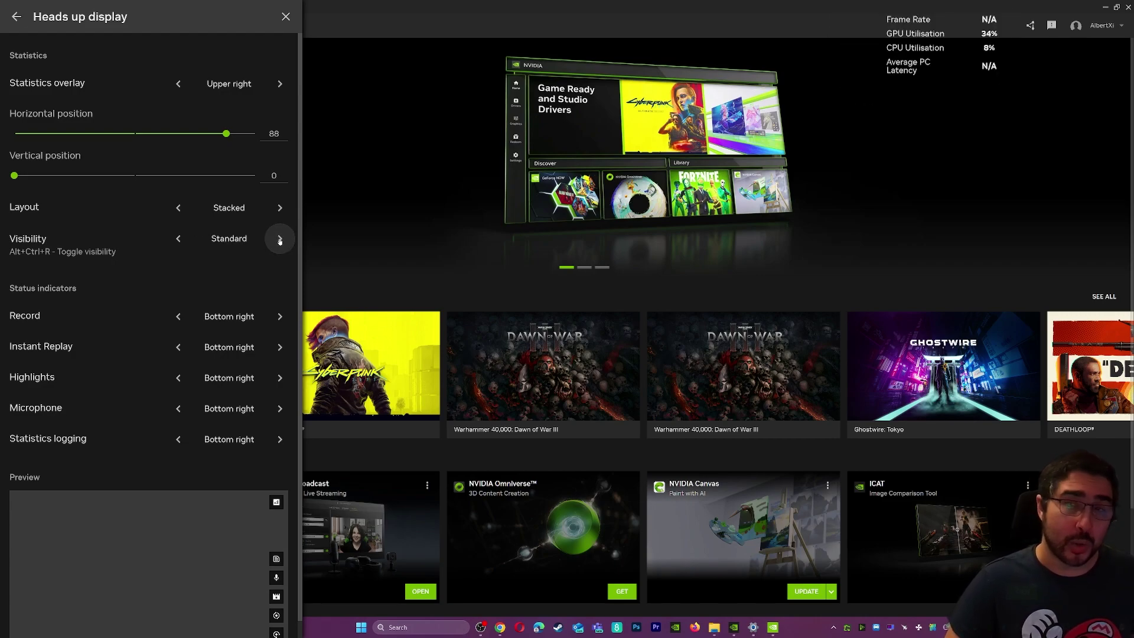
{"action": "left_click", "coordinate": [280, 238]}
{"action": "left_click", "coordinate": [280, 238]}
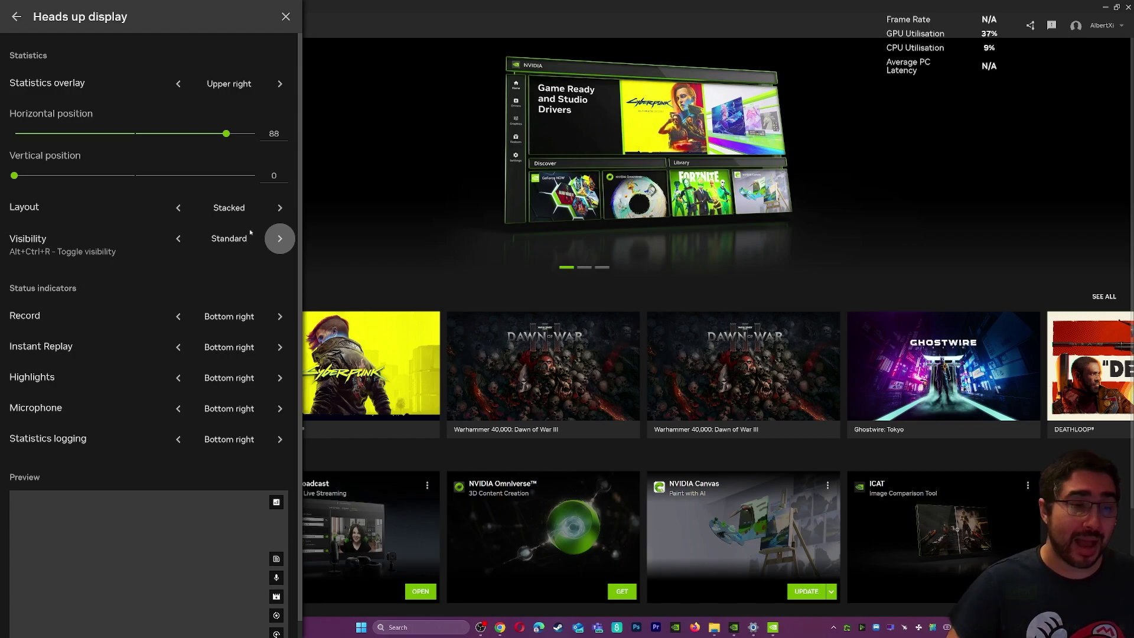
{"action": "key", "text": "Return"}
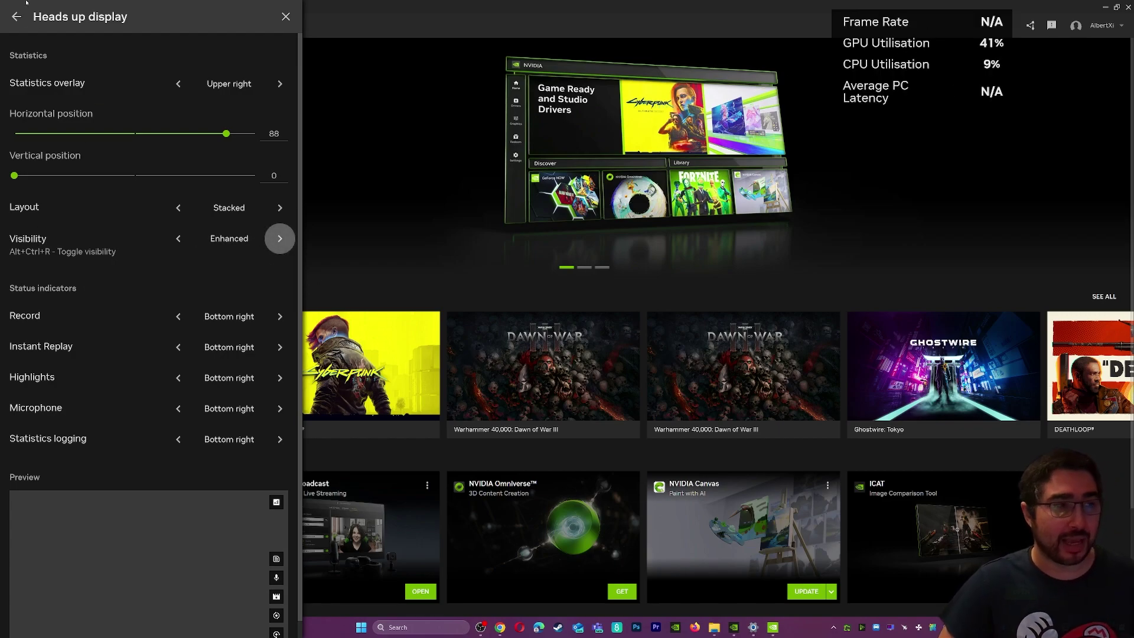
{"action": "left_click", "coordinate": [17, 16]}
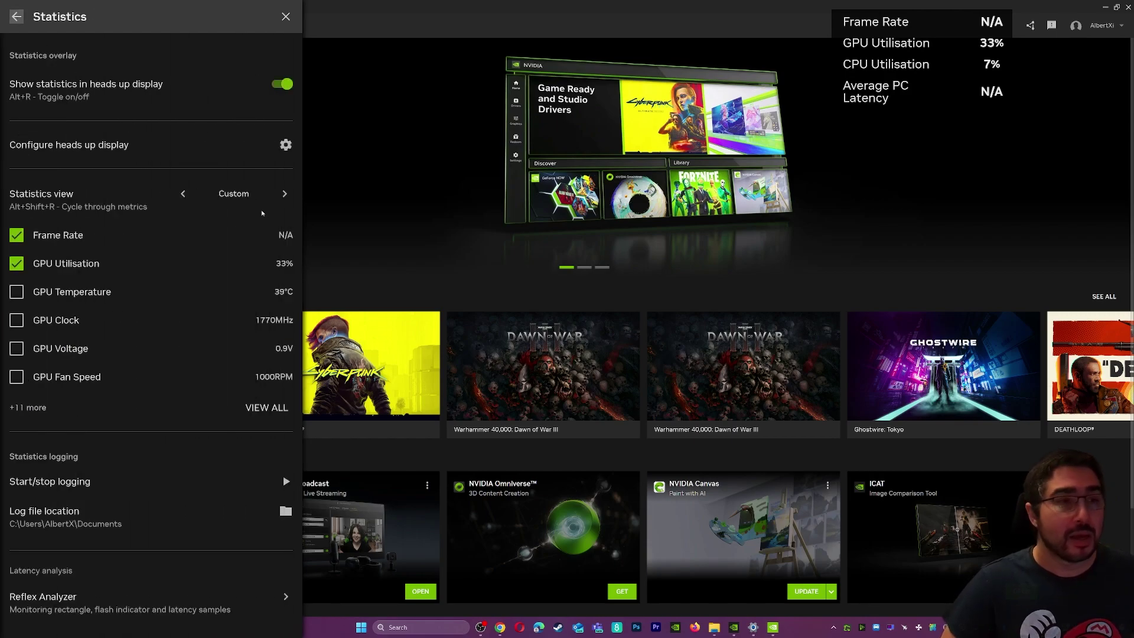
Step: Switch off the statistics HUD and open Video capture in the overlay settings
{"action": "left_click", "coordinate": [285, 86]}
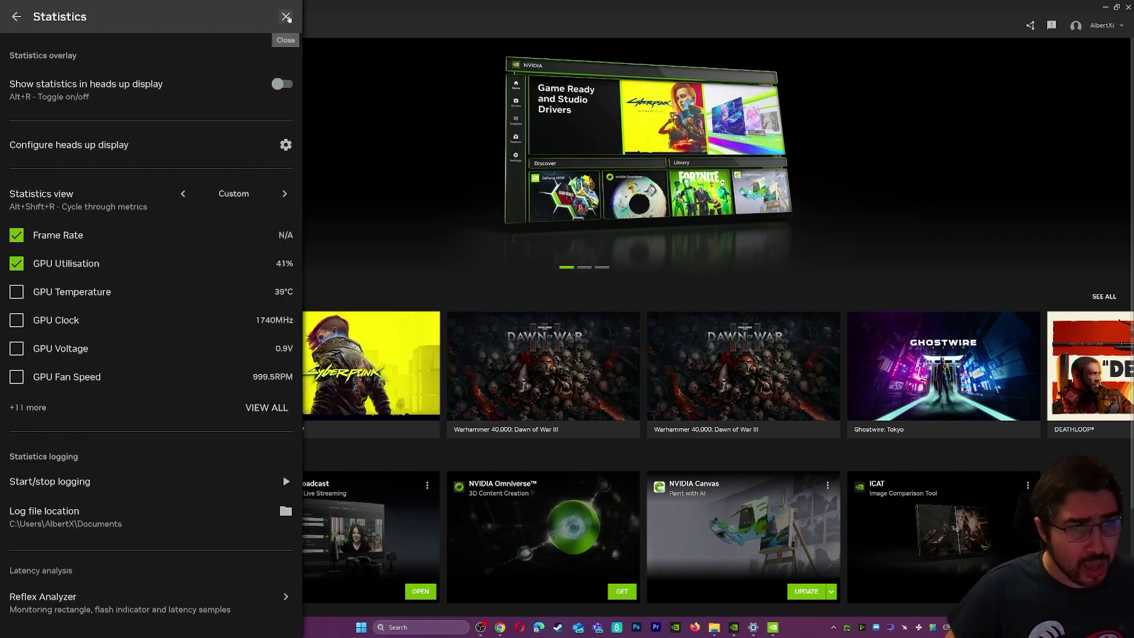
{"action": "left_click", "coordinate": [16, 16]}
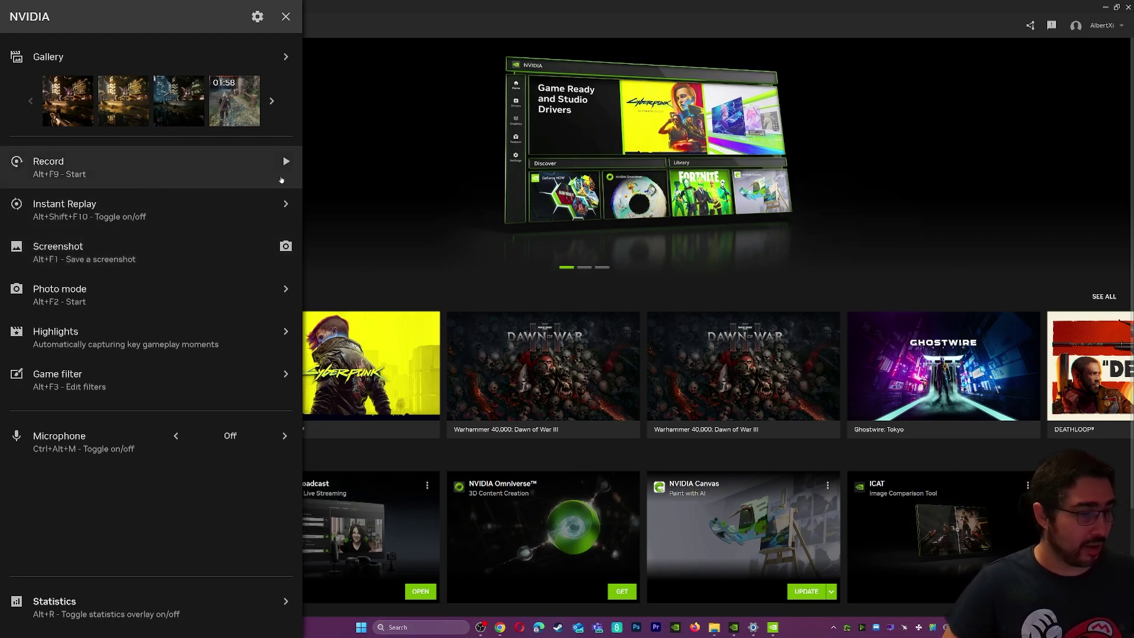
{"action": "left_click", "coordinate": [257, 17]}
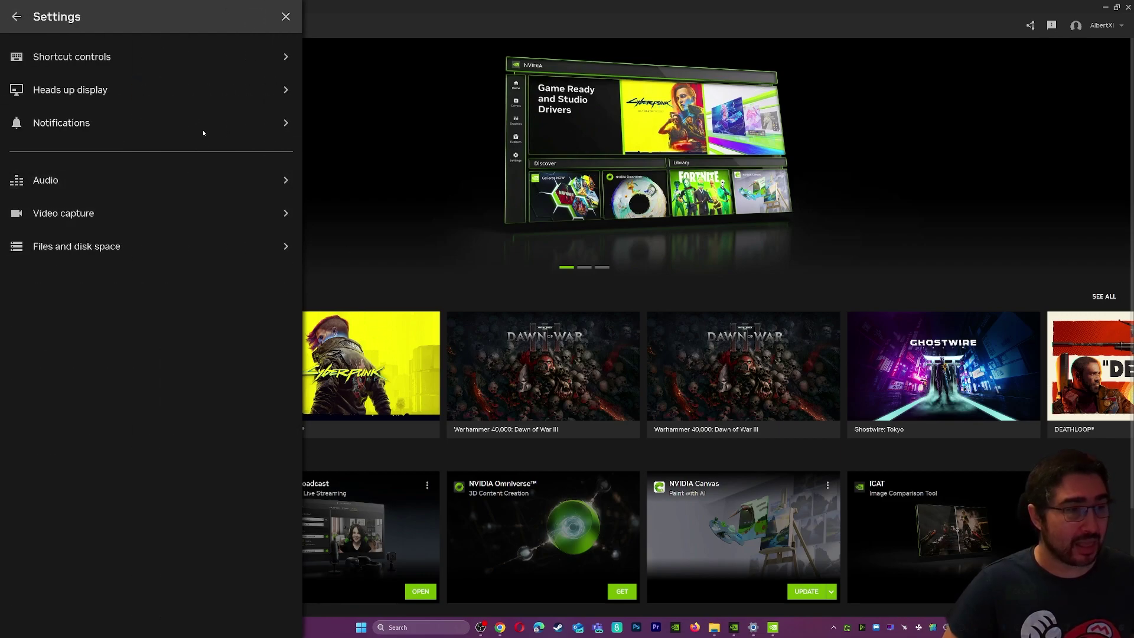
{"action": "left_click", "coordinate": [66, 215]}
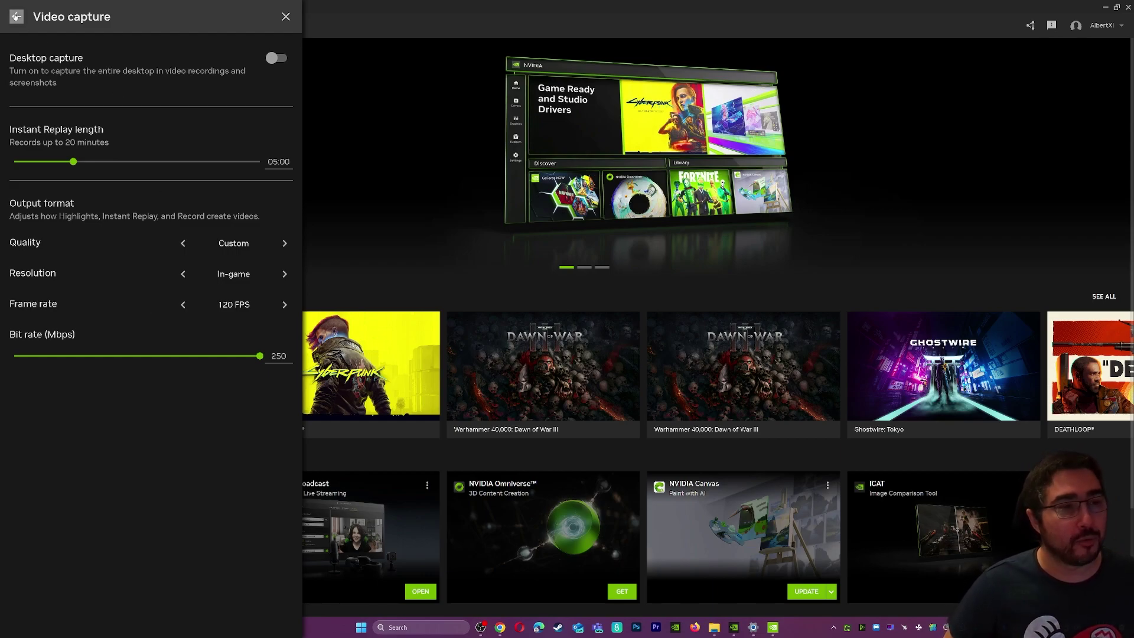
Step: Go back to the main overlay menu and open the Game filter page
{"action": "left_click", "coordinate": [16, 16]}
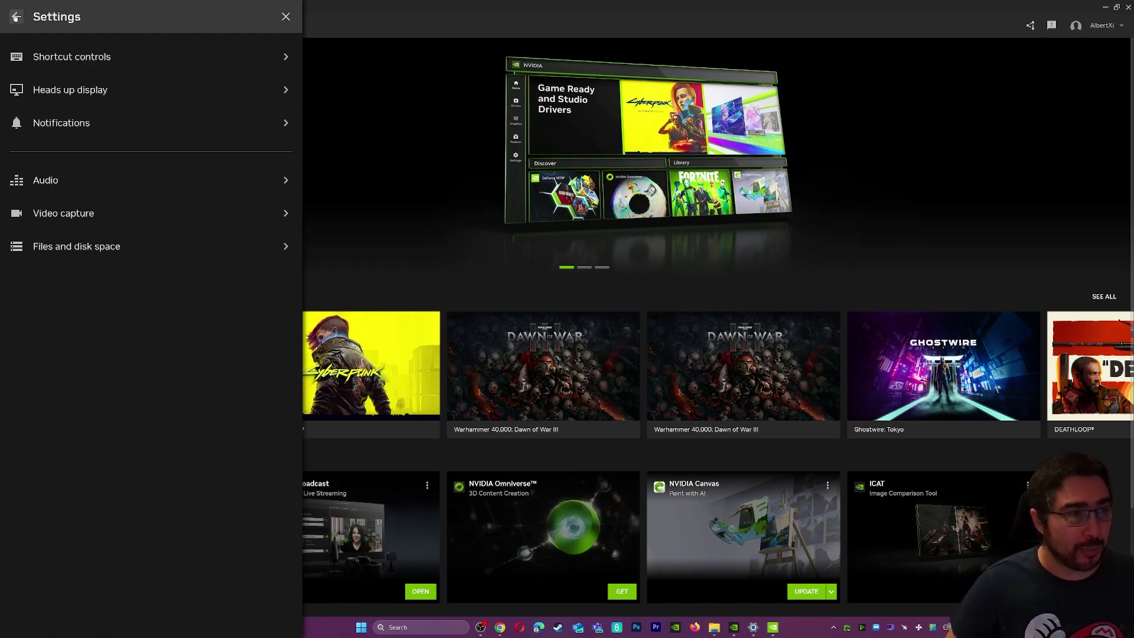
{"action": "left_click", "coordinate": [15, 17]}
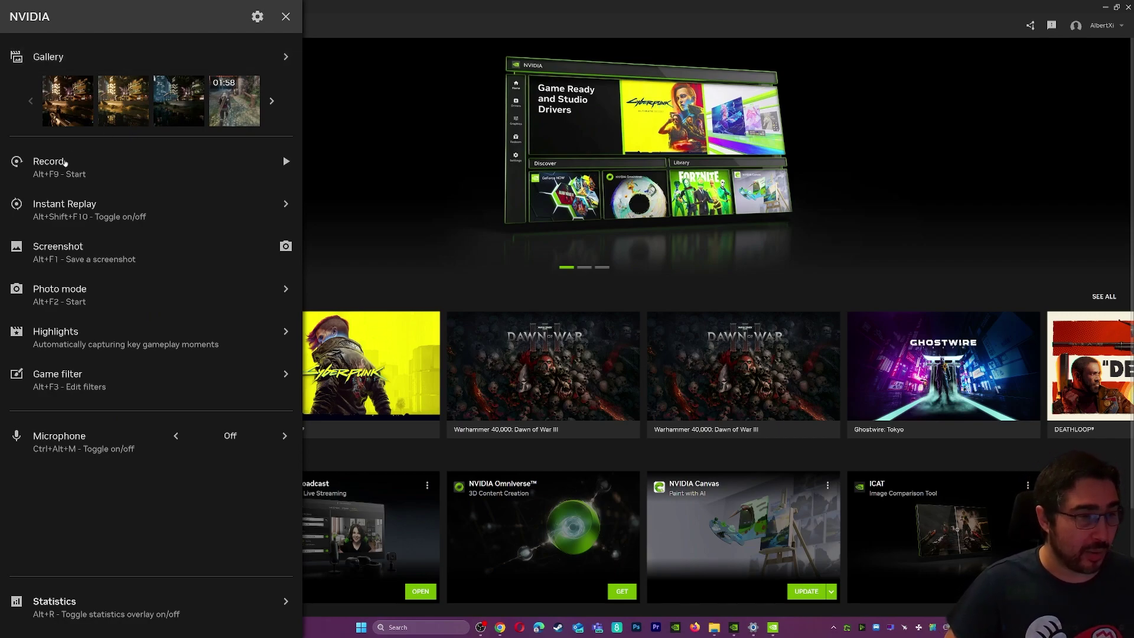
{"action": "left_click", "coordinate": [107, 382]}
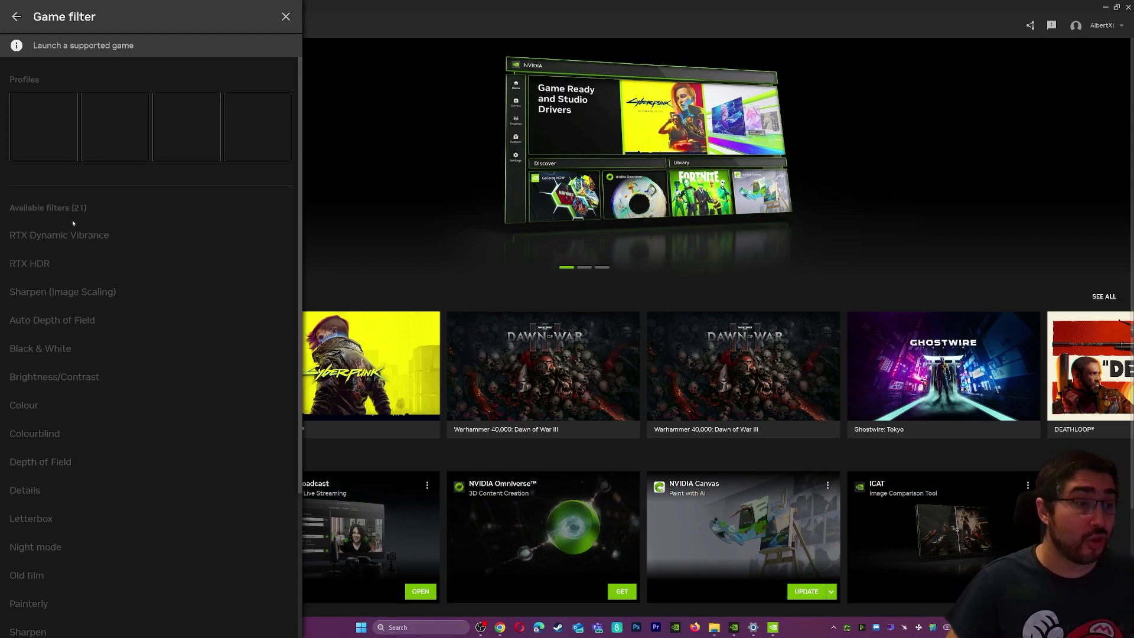
Step: Close the Game filter panel to reveal the Home page's Library and Discover rows
{"action": "left_click", "coordinate": [285, 17]}
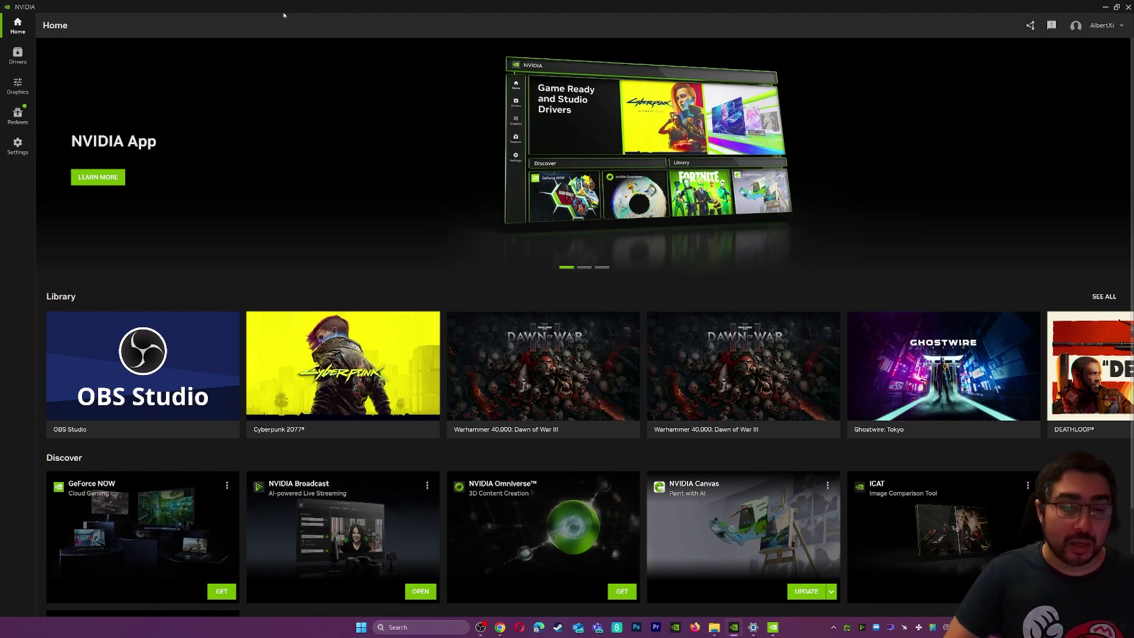